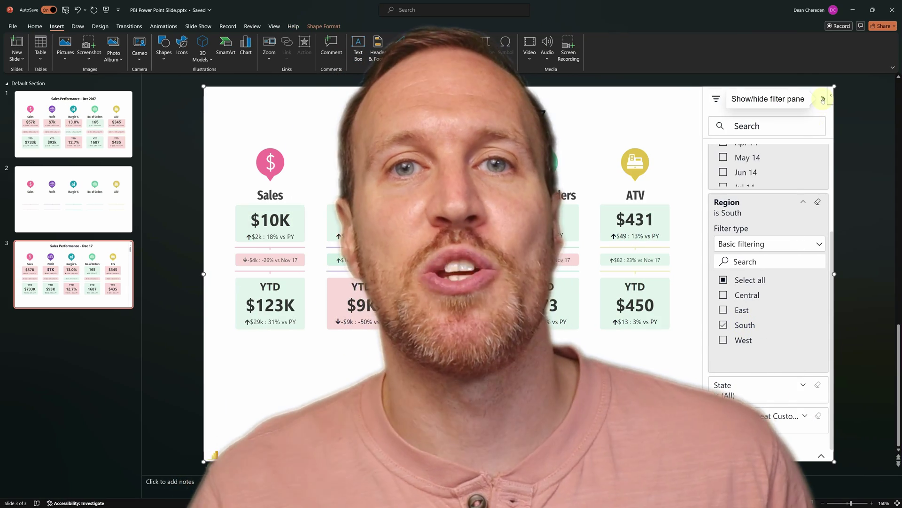
left_click(823, 100)
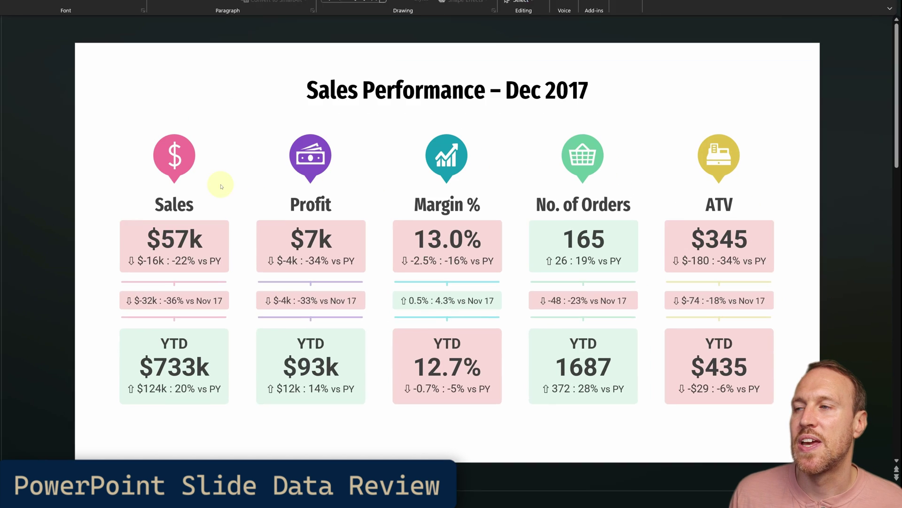
Review the monthly Sales, Profit, Margin %, No. of Orders and ATV cards and the Sales comparison with Nov 17
left_click(277, 262)
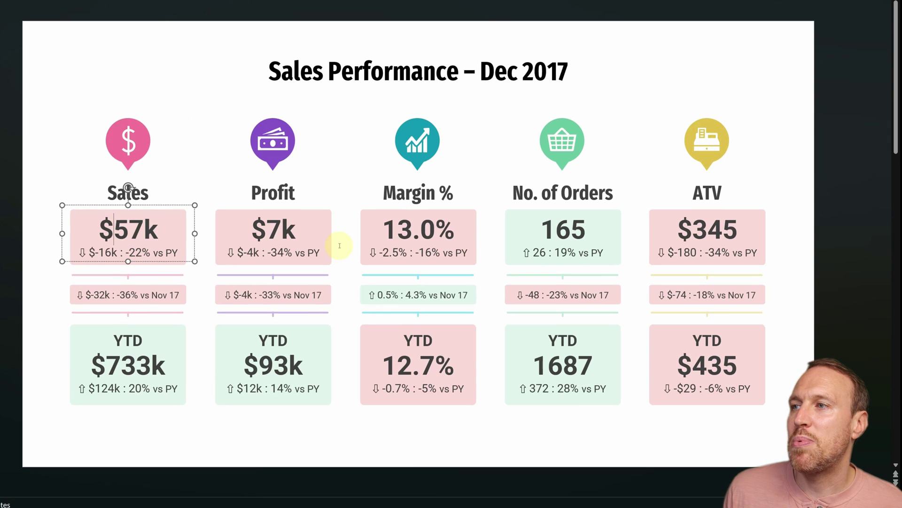
left_click(289, 229)
left_click(408, 235)
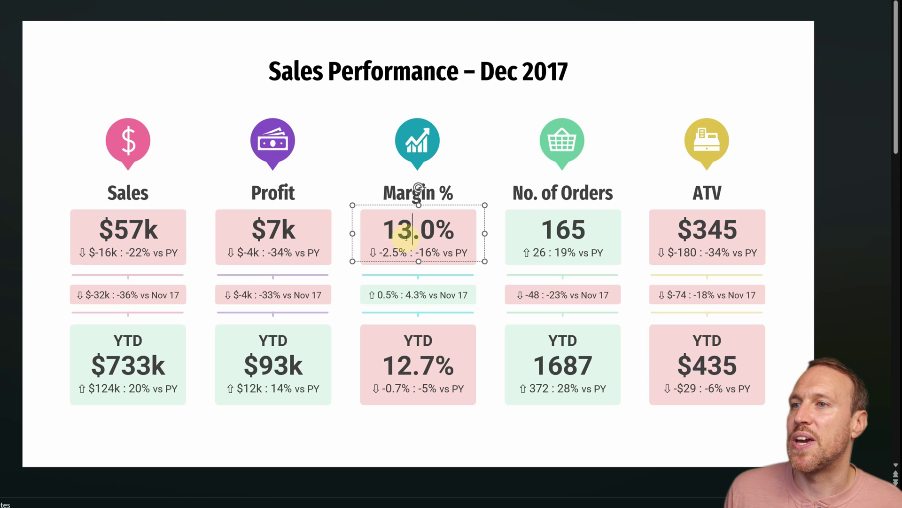
left_click(576, 230)
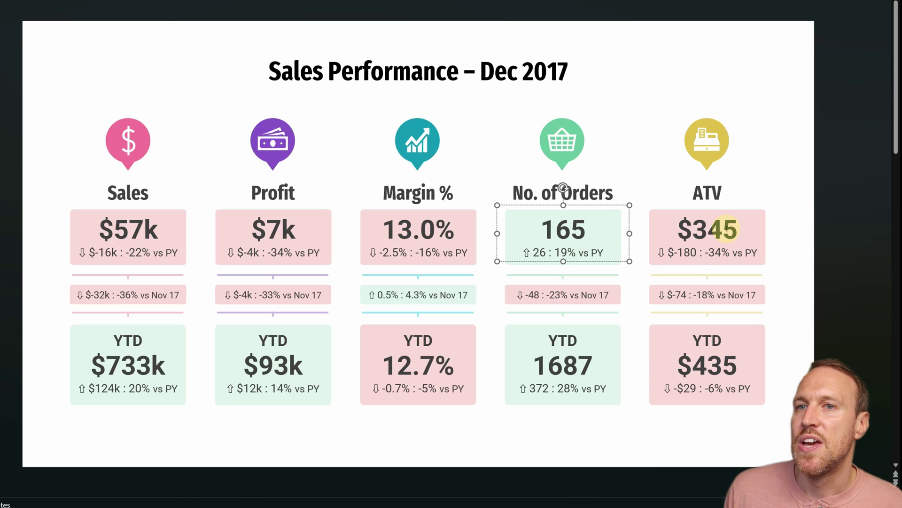
left_click(724, 229)
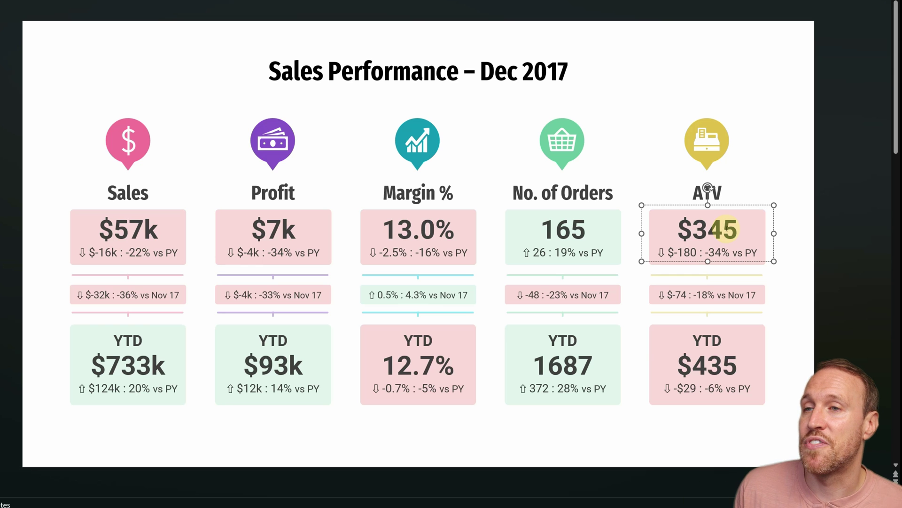
left_click(242, 252)
left_click(132, 231)
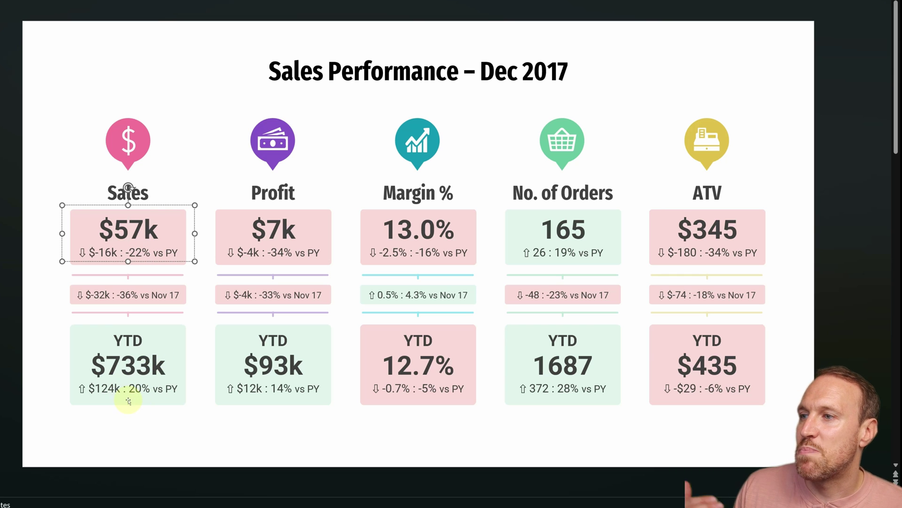
left_click(159, 294)
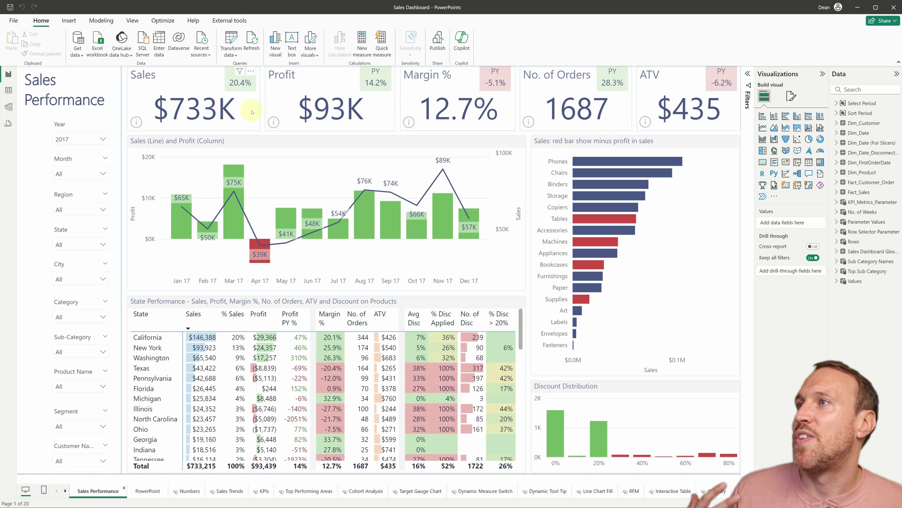
Filter the Sales Performance page in Power BI to Dec and overlay a smaller, widened PowerPoint window beneath its KPI cards
left_click(60, 174)
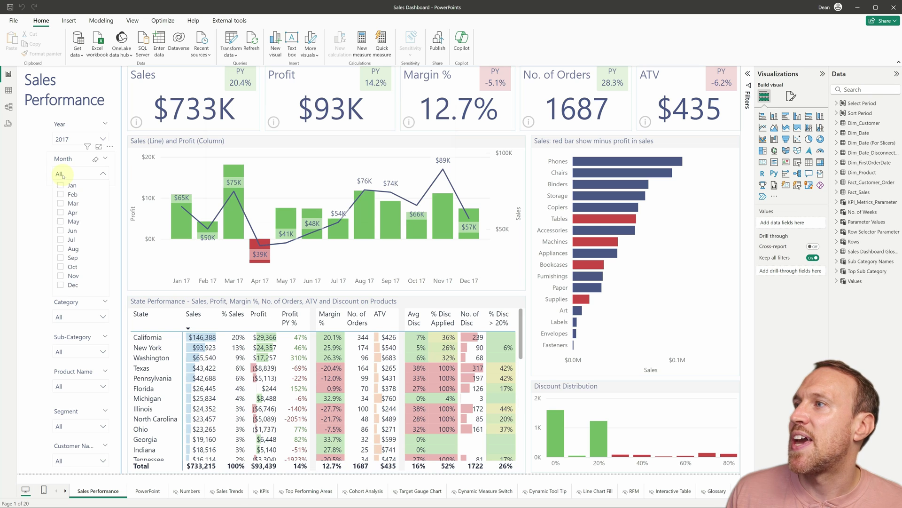
left_click(71, 284)
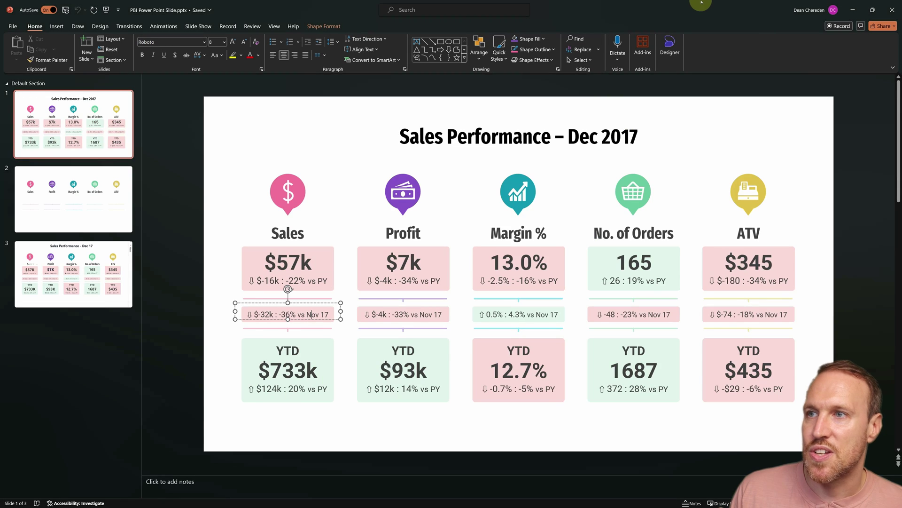
left_click_drag(288, 312, 342, 160)
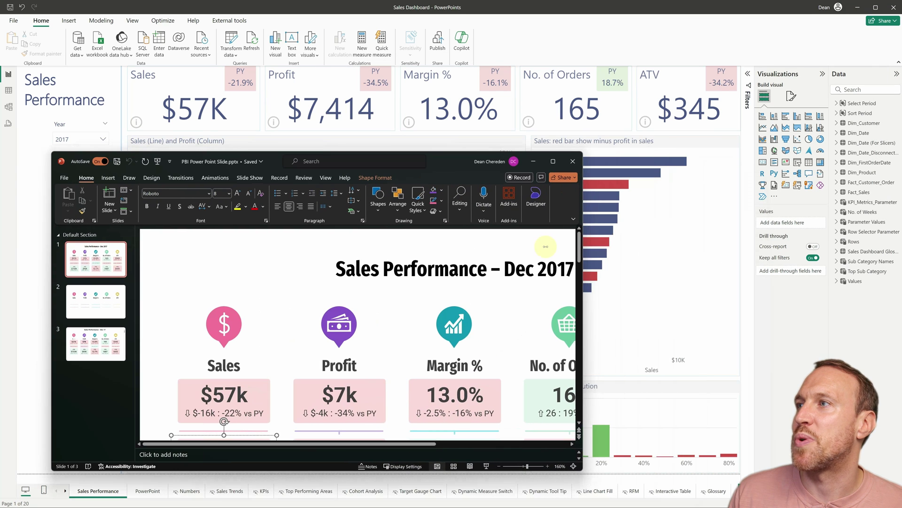
left_click_drag(584, 288, 826, 289)
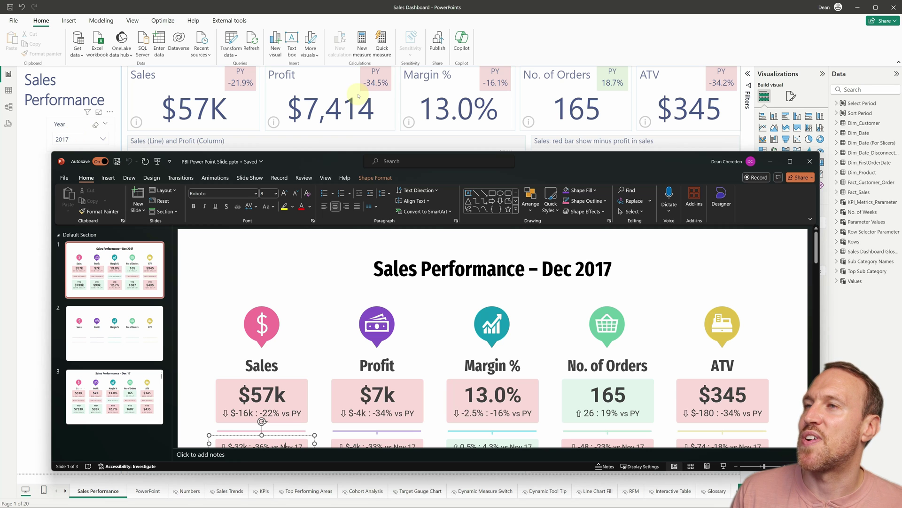
Compare the December KPIs across years by switching the Year filter to 2016, back to 2017, and to 2016 again
left_click(74, 139)
left_click(73, 139)
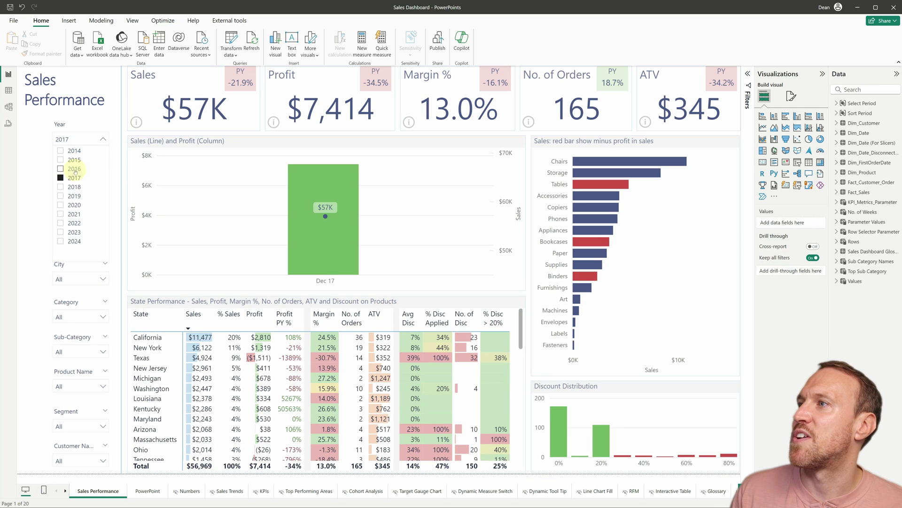
left_click(74, 170)
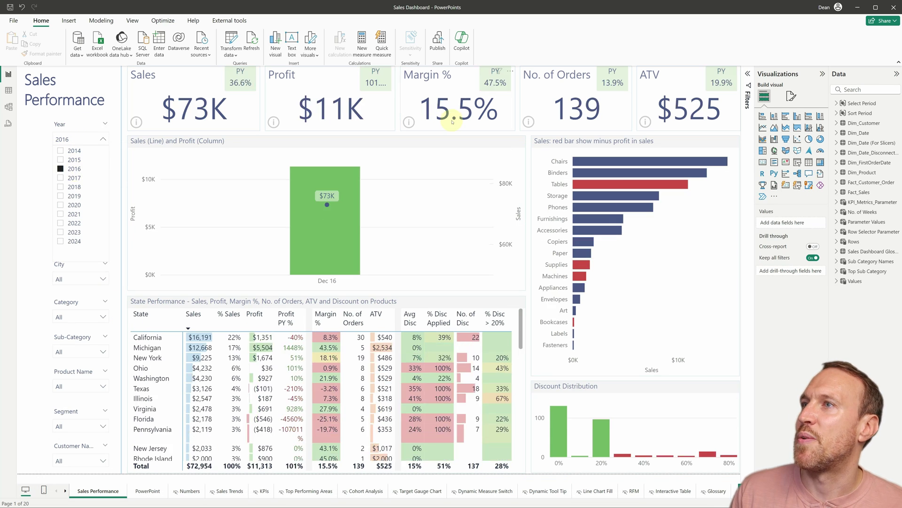
left_click(74, 177)
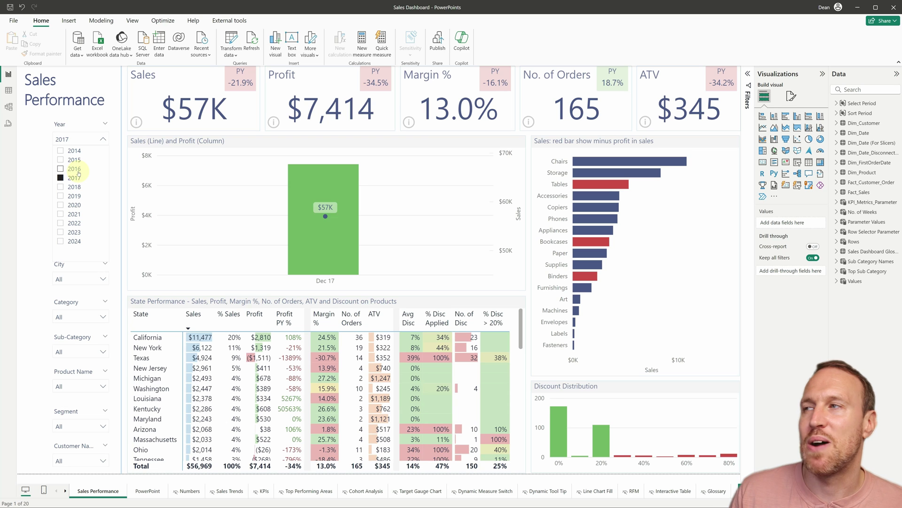
left_click(76, 170)
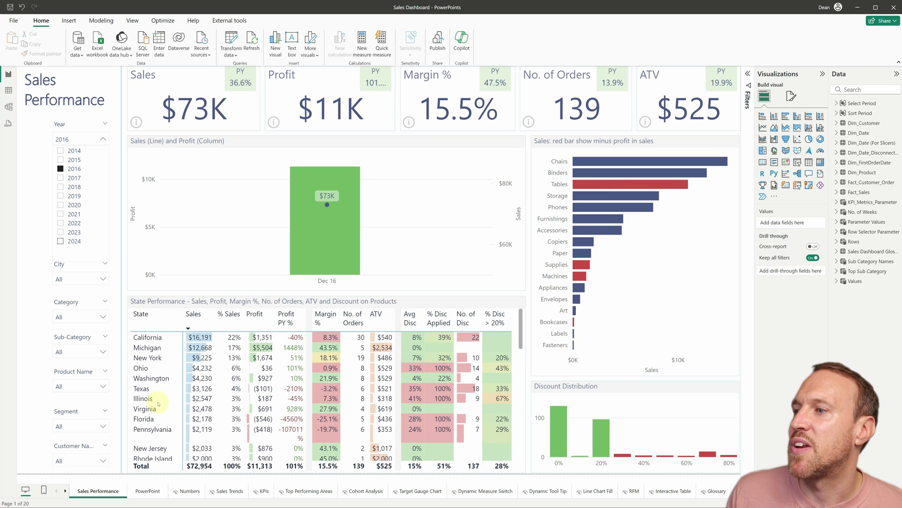
Open the Numbers report page and check its tables against the PowerPoint slide
left_click(190, 491)
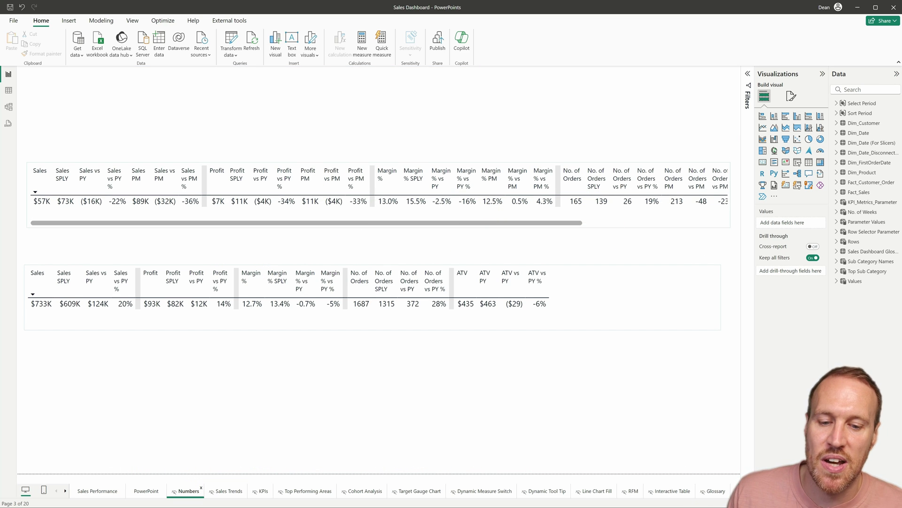
key("alt+Tab")
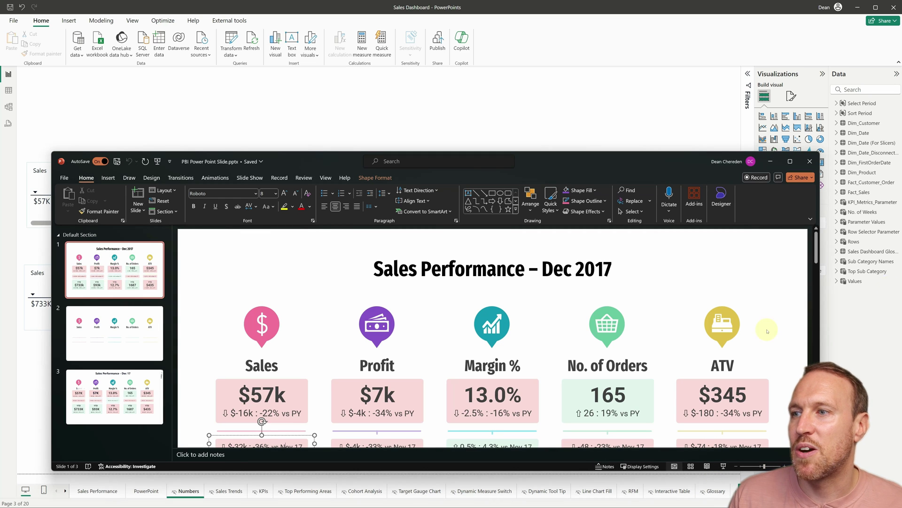
key("alt+Tab")
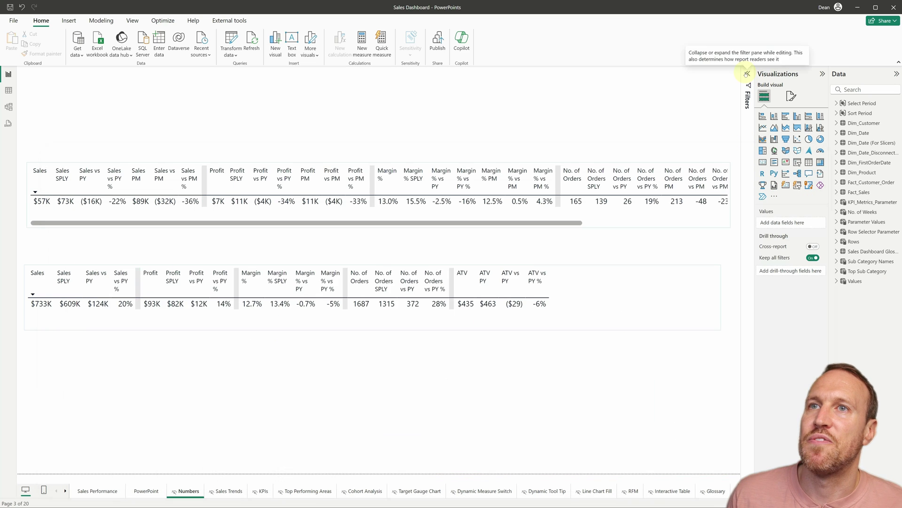
Switch the Numbers page's MonthShort filter to Nov and restore it to Dec
left_click(748, 74)
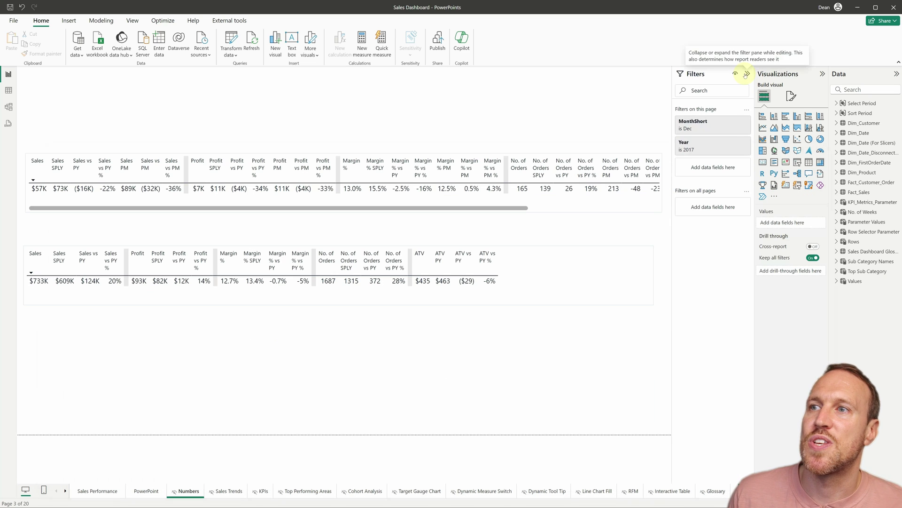
left_click(726, 121)
scroll(712, 197, "down", 3)
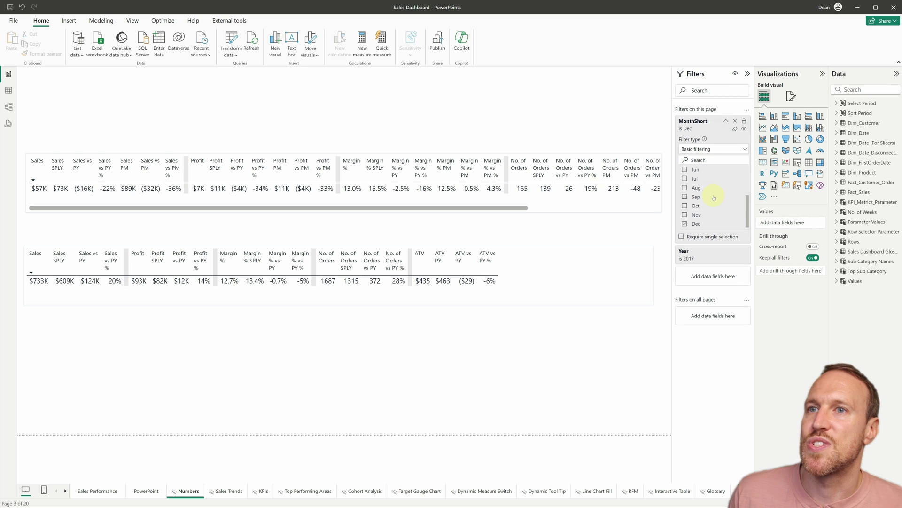
left_click(697, 224)
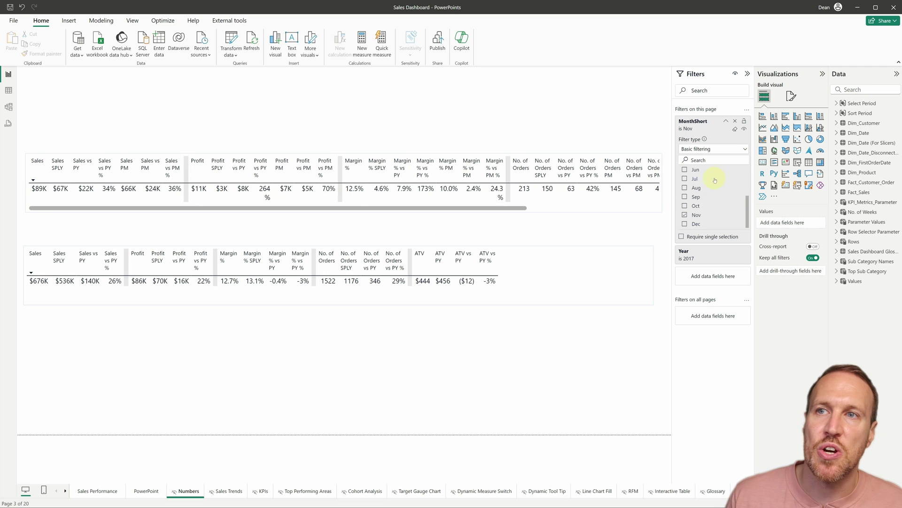
left_click(695, 224)
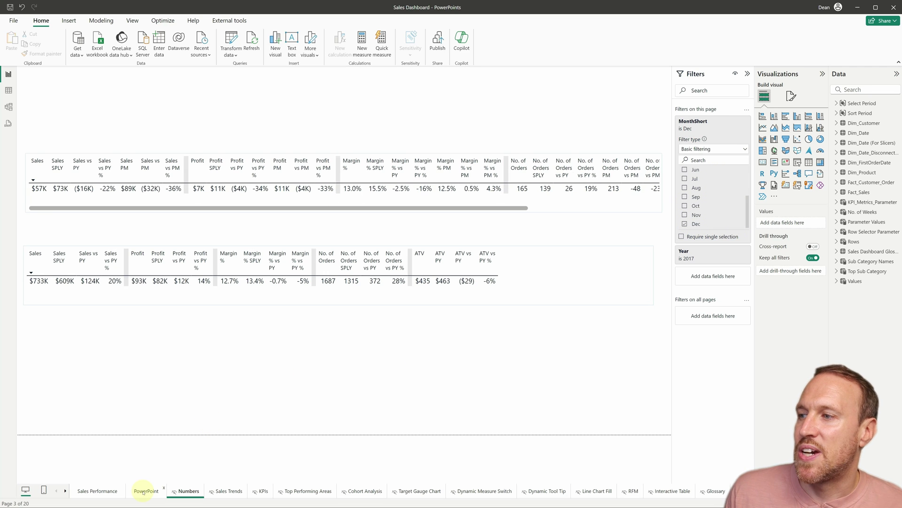
Open the PowerPoint report page and filter its Region to South
left_click(105, 495)
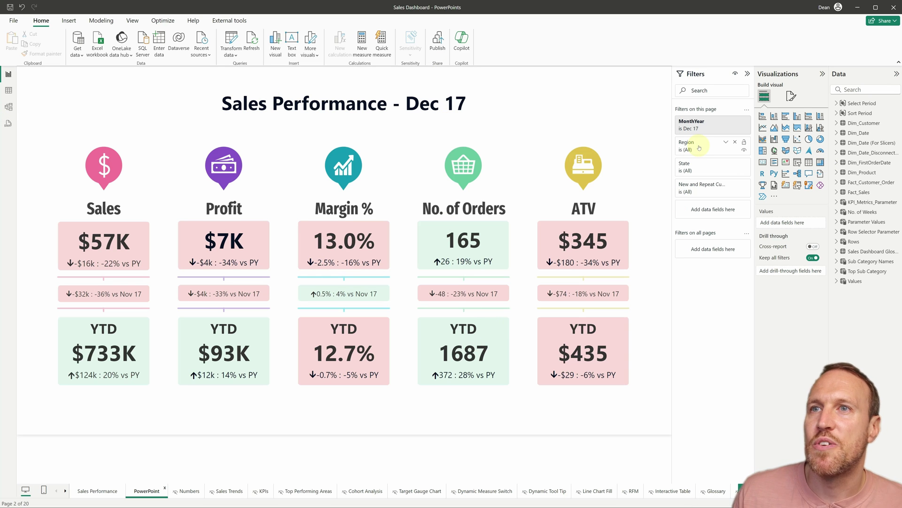
left_click(727, 142)
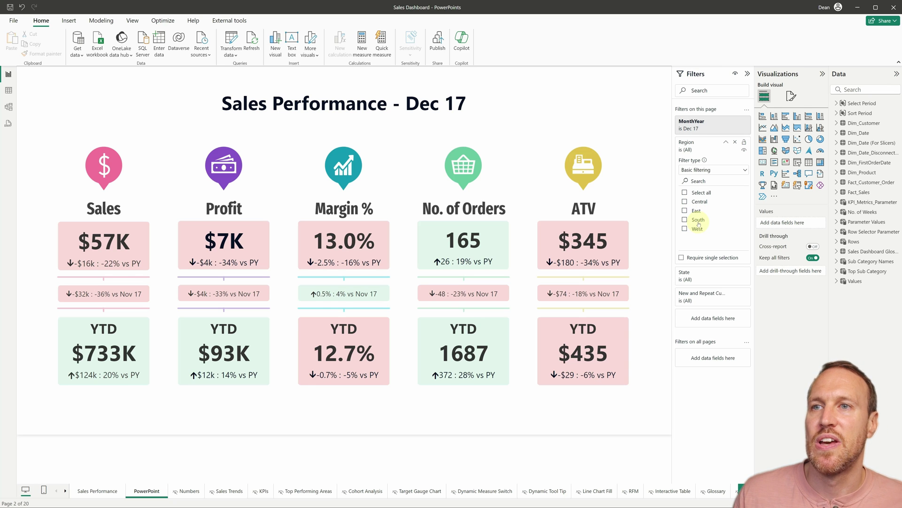
left_click(698, 220)
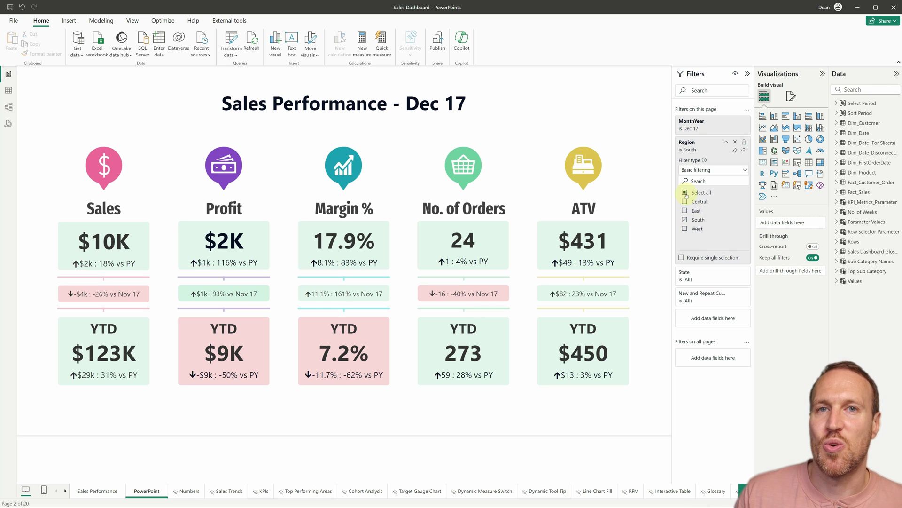
Switch to PowerPoint and compare the completed slide 1 with the template version without figures on slide 2
left_click(858, 7)
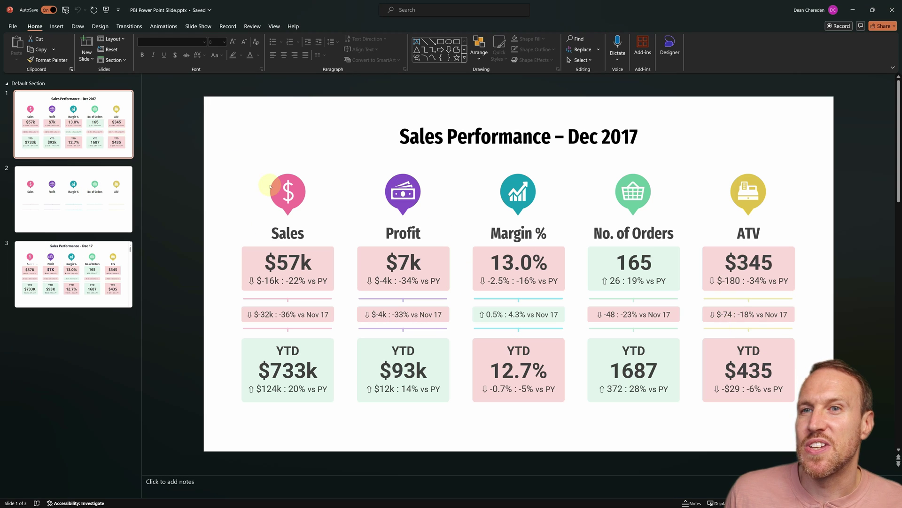
key("Page_Down")
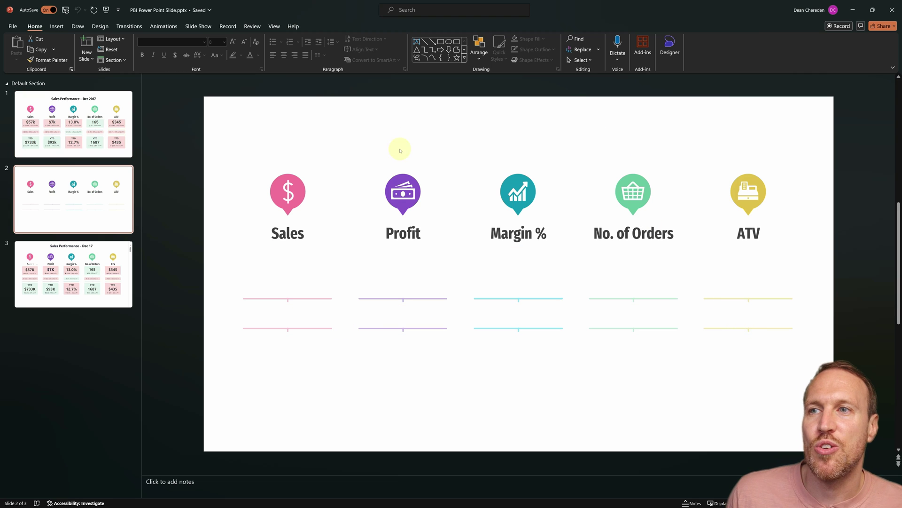
key("Page_Up")
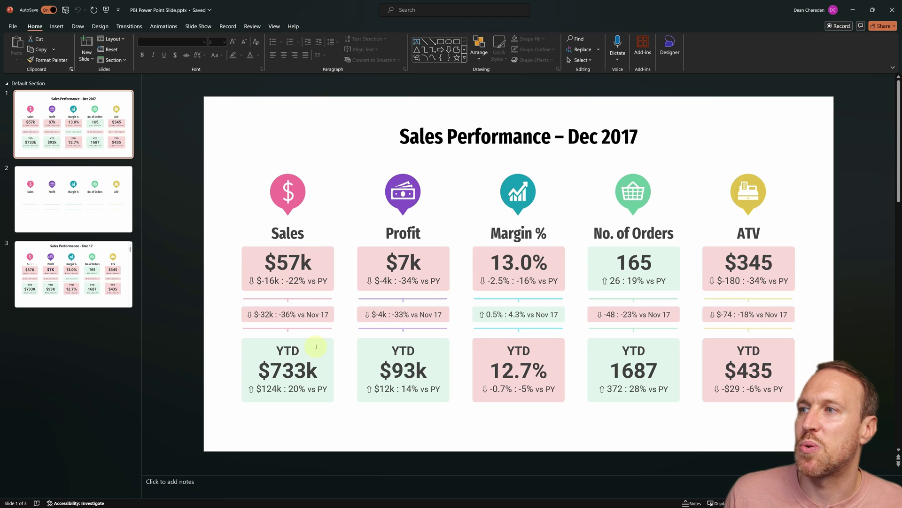
left_click(99, 215)
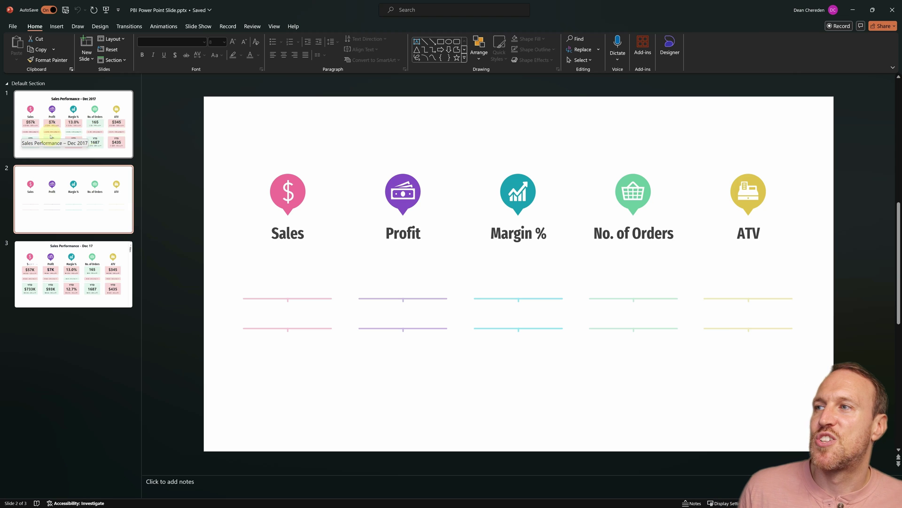
left_click(75, 121)
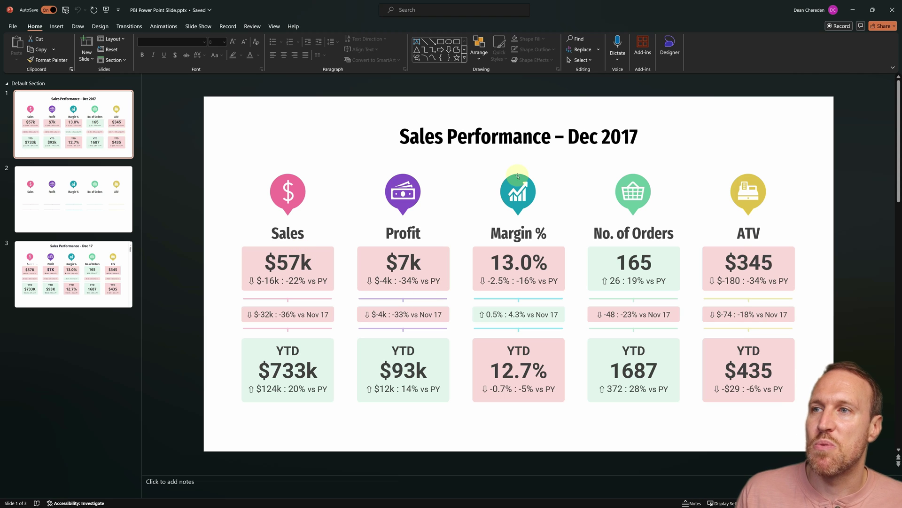
Export only template slide 2 as PBI Power Point Slide.svg in Scalable Vector Graphics Format
left_click(90, 201)
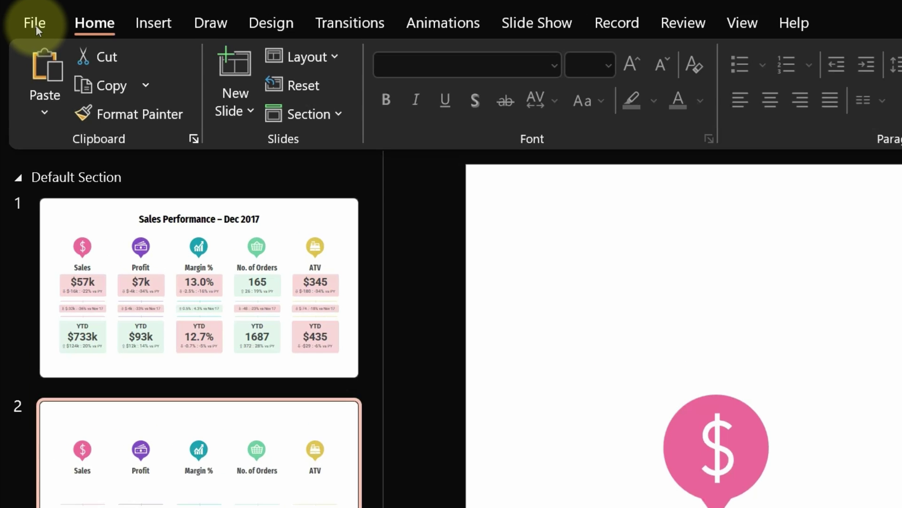
left_click(13, 26)
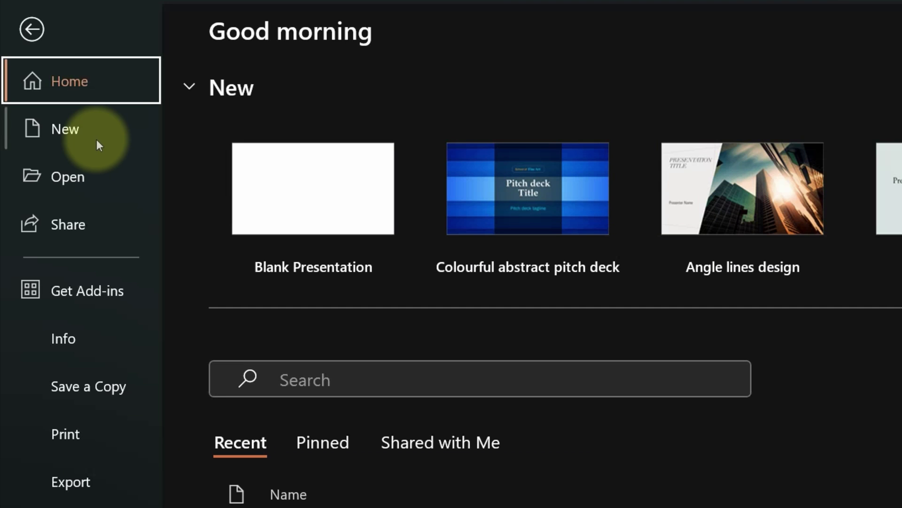
left_click(111, 489)
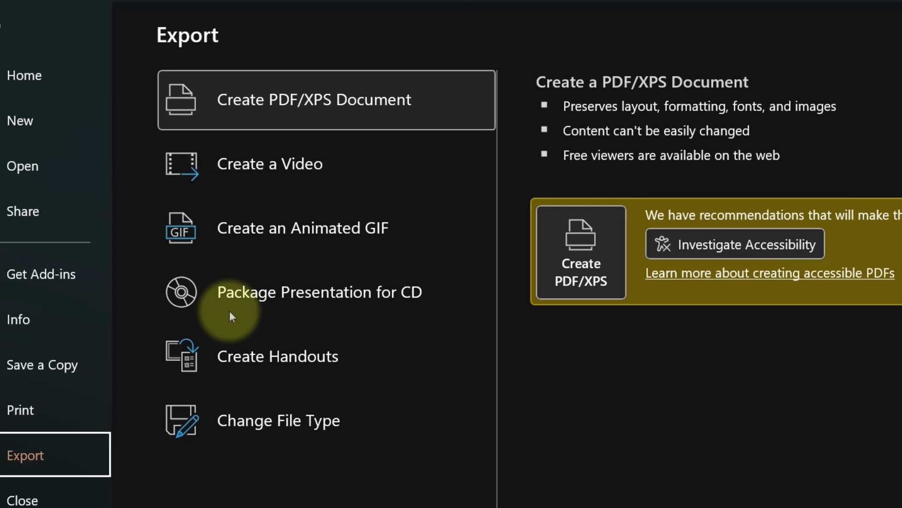
left_click(179, 351)
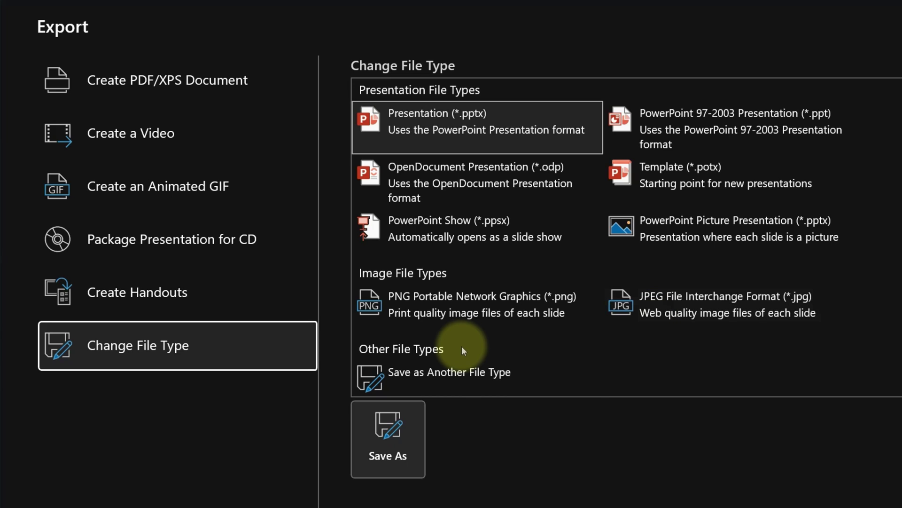
left_click(447, 385)
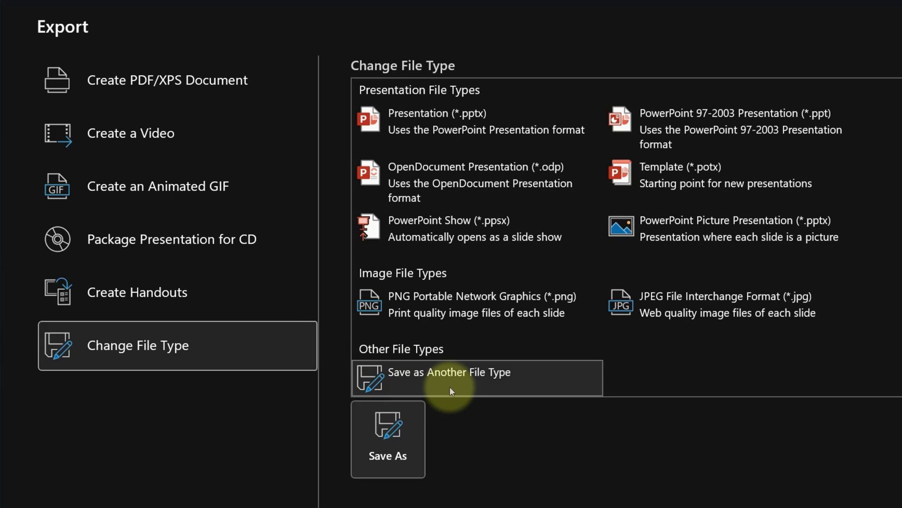
left_click(388, 444)
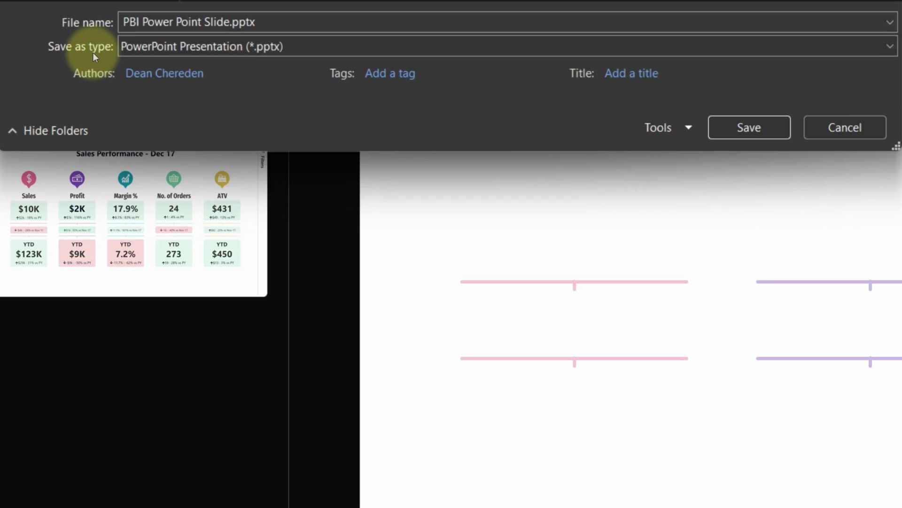
left_click(182, 50)
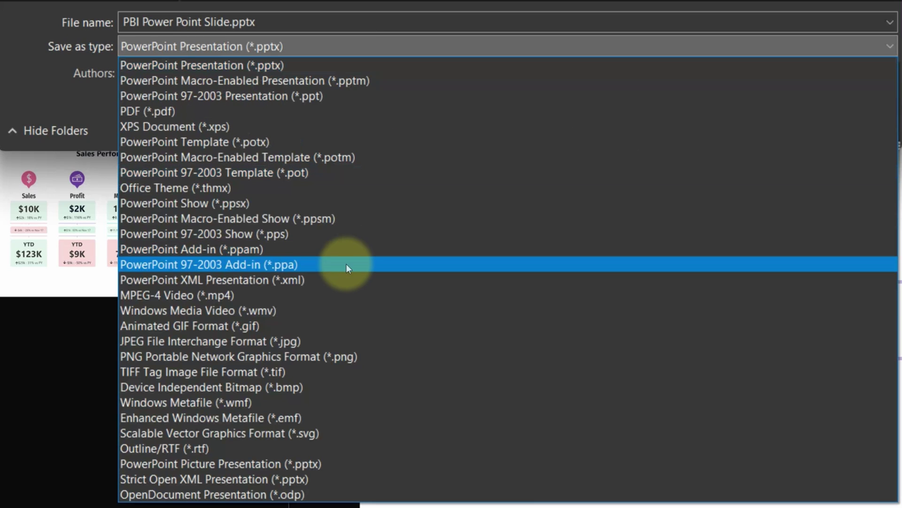
left_click(337, 433)
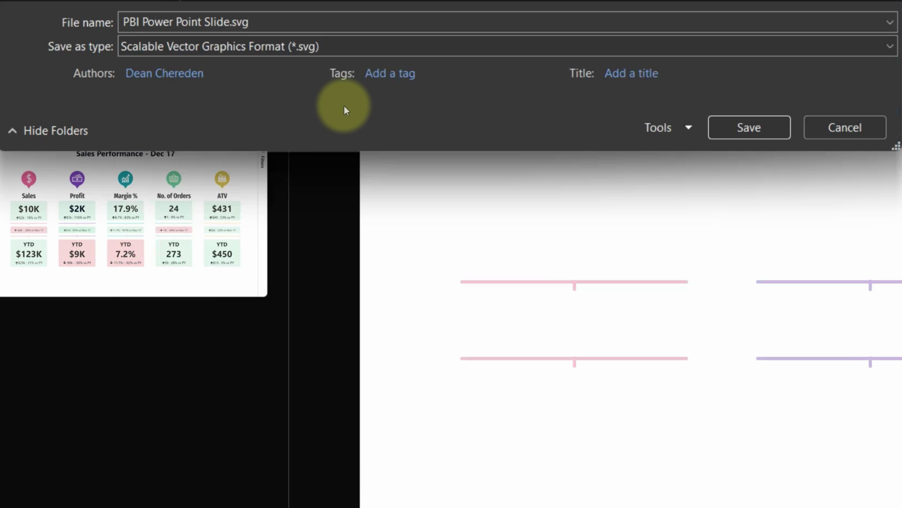
left_click(770, 127)
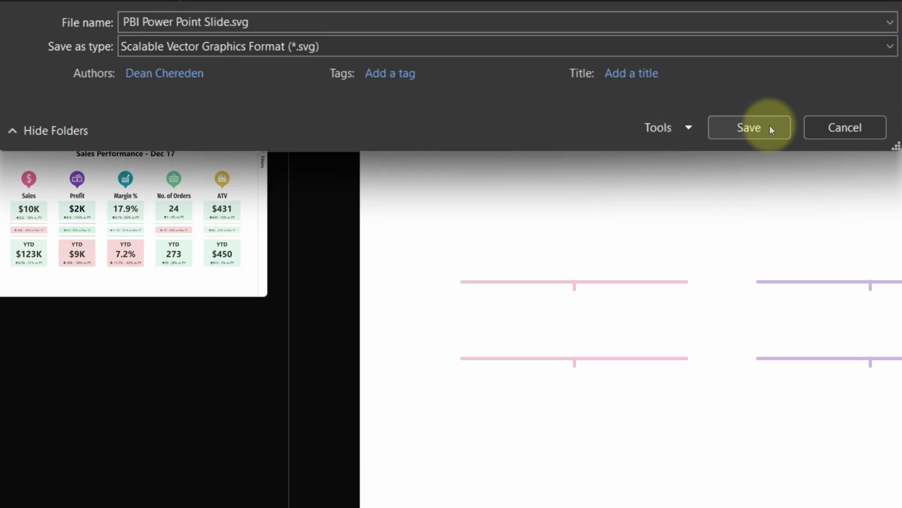
left_click(769, 125)
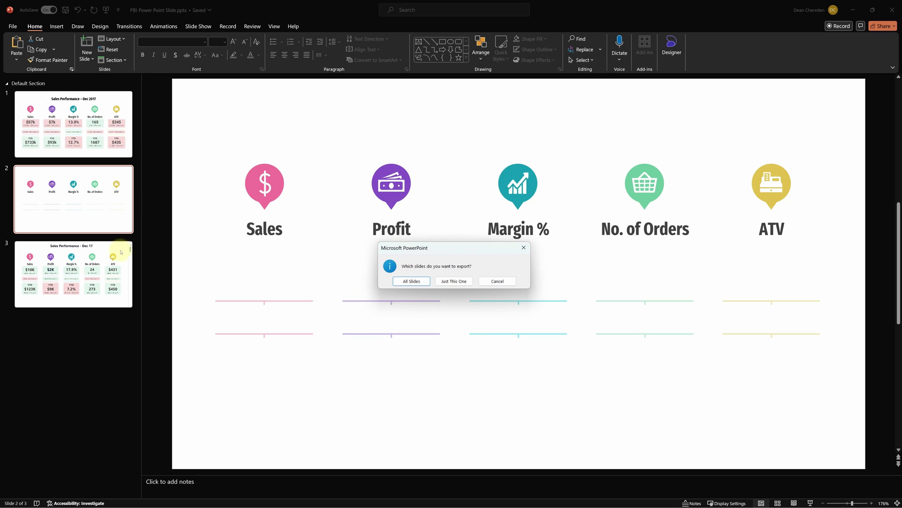
left_click(459, 285)
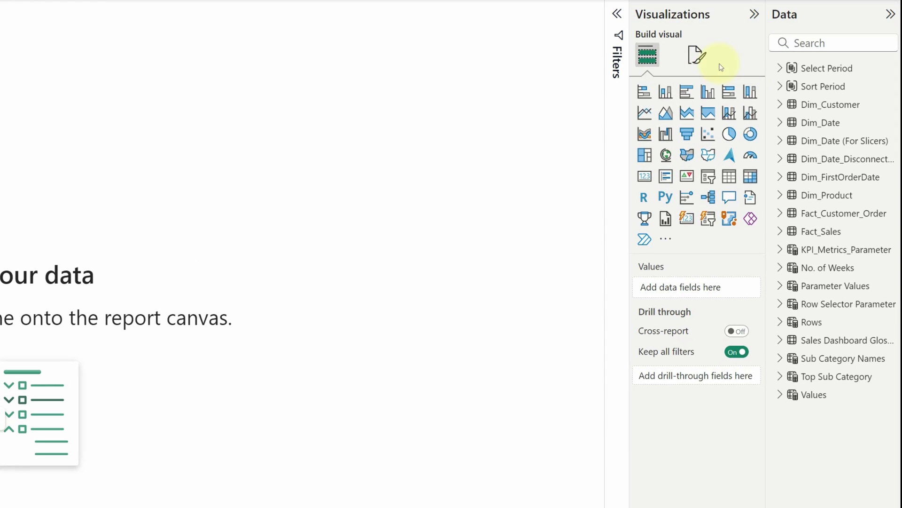
In Power BI, set the exported slide image as Page 3's canvas background with 0% transparency and image fit Fit
left_click(697, 55)
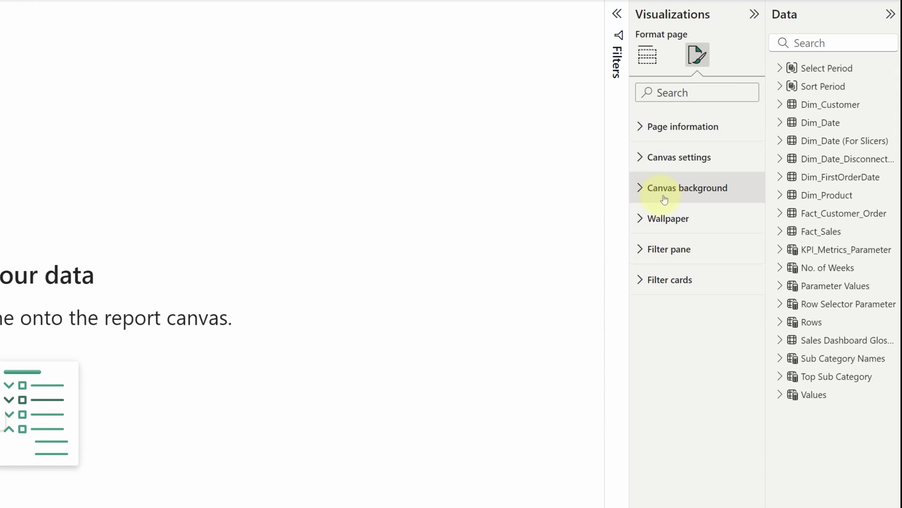
left_click(643, 188)
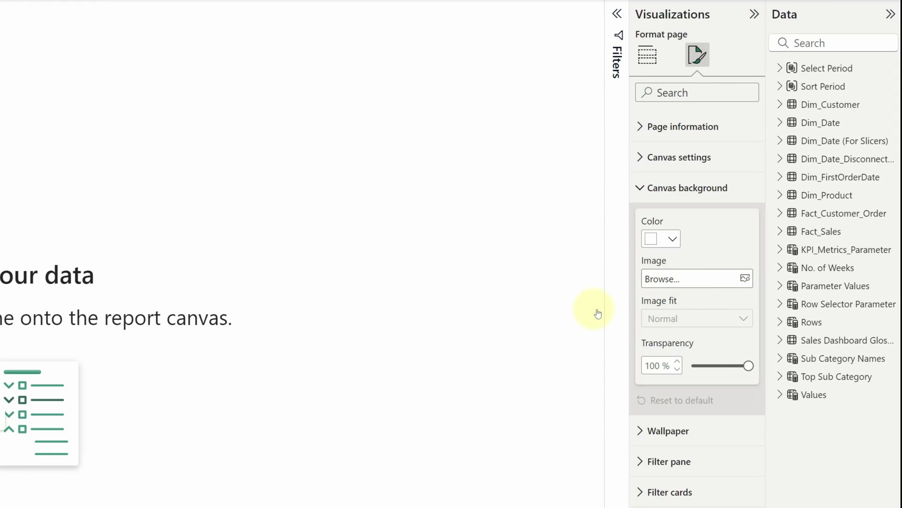
left_click(745, 279)
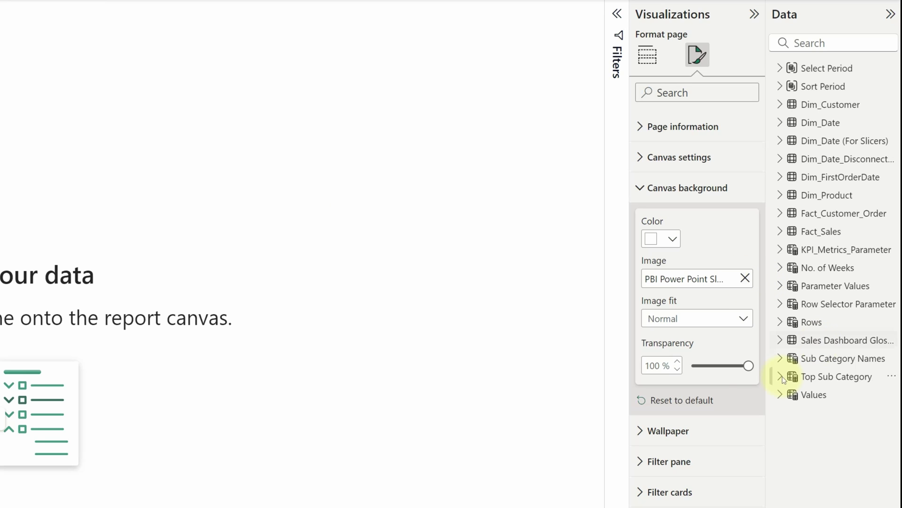
left_click_drag(748, 367, 630, 372)
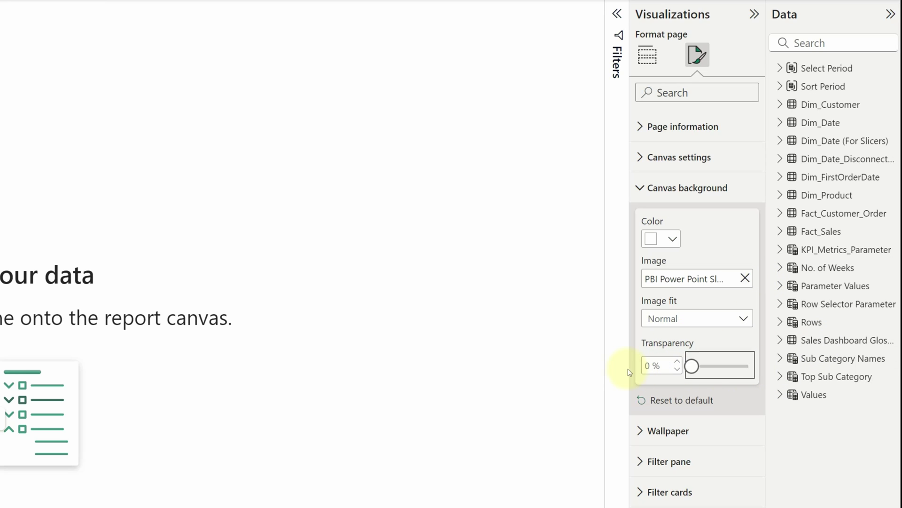
left_click(693, 319)
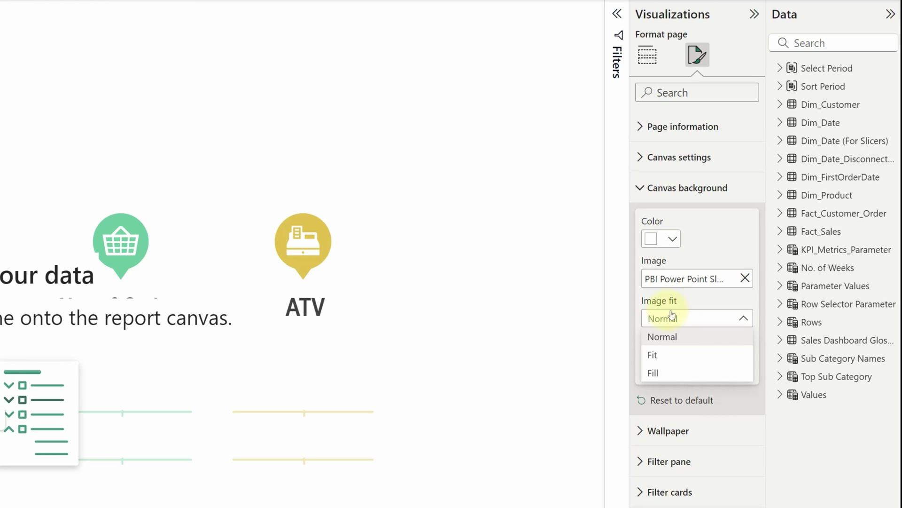
left_click(658, 356)
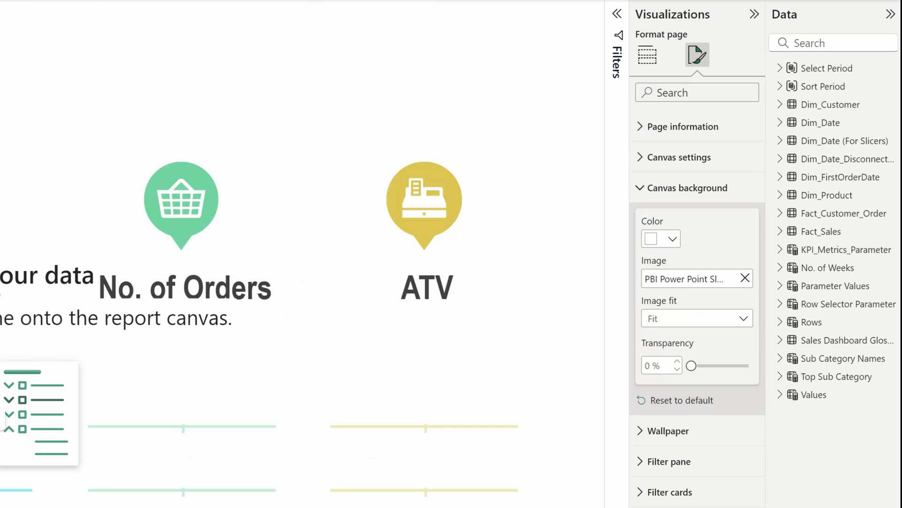
Add an empty stacked bar chart to Page 3 and place it below the Sales column's lines
left_click(647, 54)
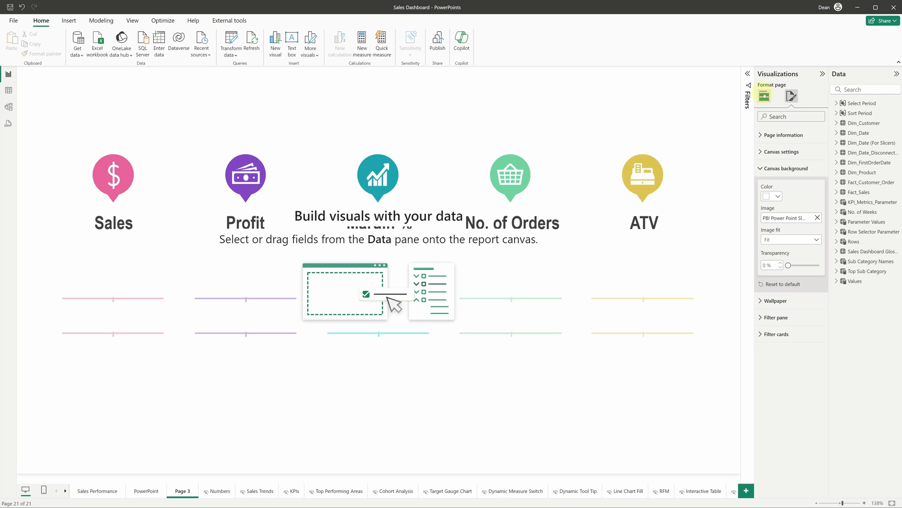
left_click(763, 116)
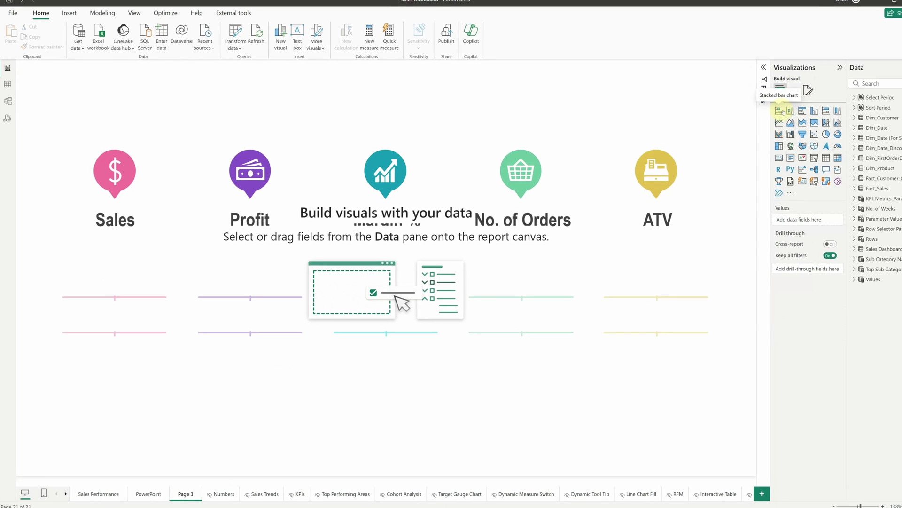
left_click_drag(113, 157, 165, 419)
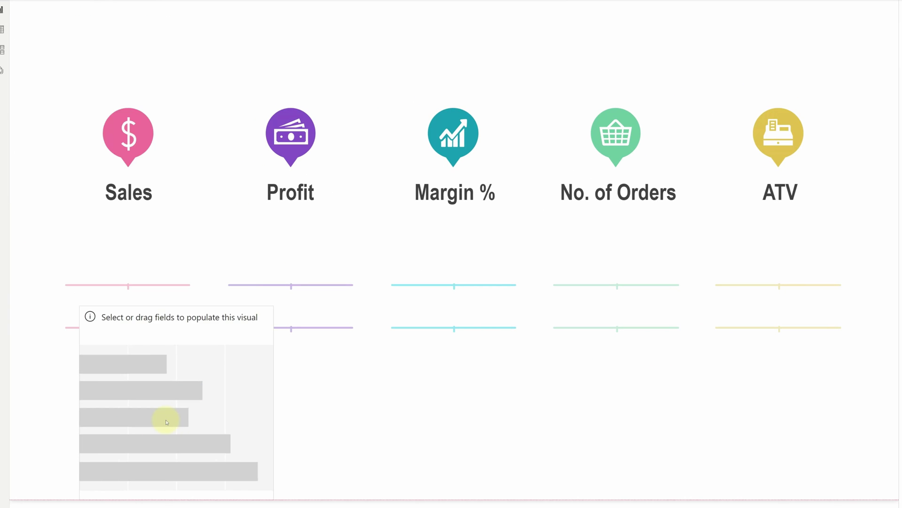
left_click_drag(161, 302, 166, 397)
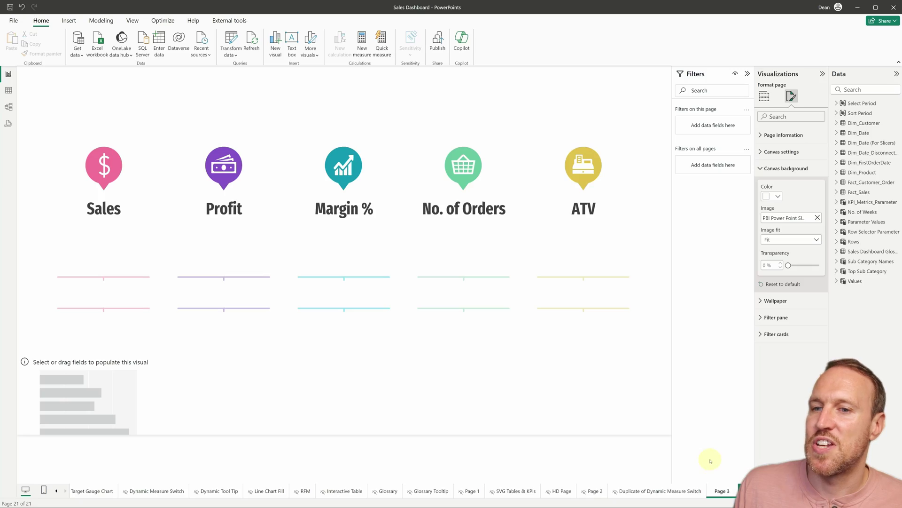
Delete Page 3 and select the Sales versus Nov 17 card on the PowerPoint page
left_click(709, 459)
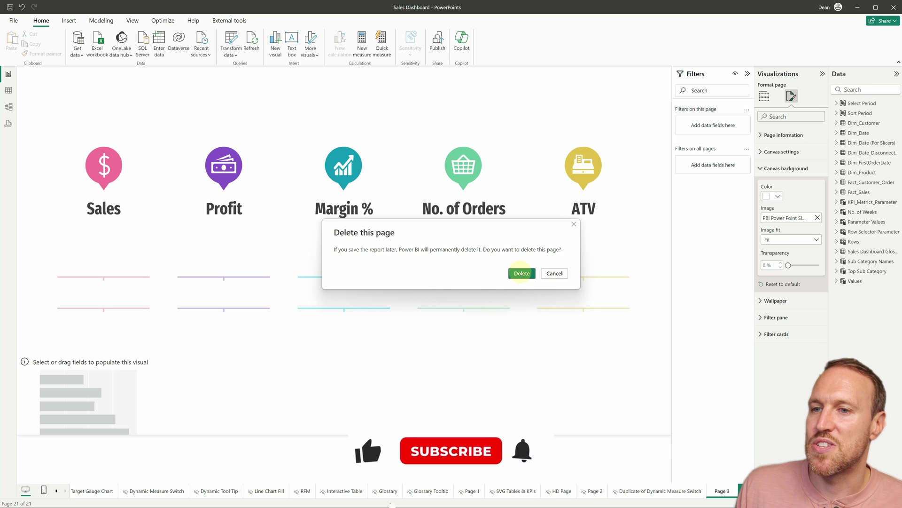
left_click(522, 273)
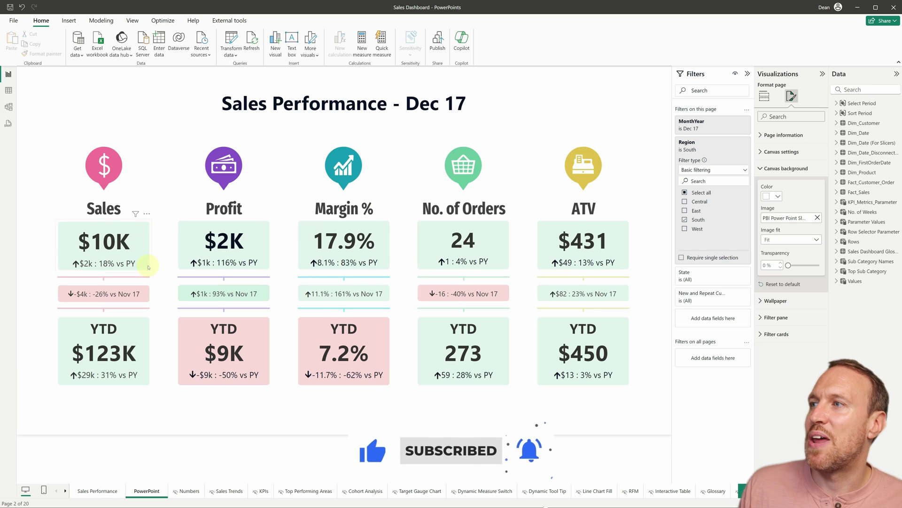
left_click(148, 267)
left_click(149, 299)
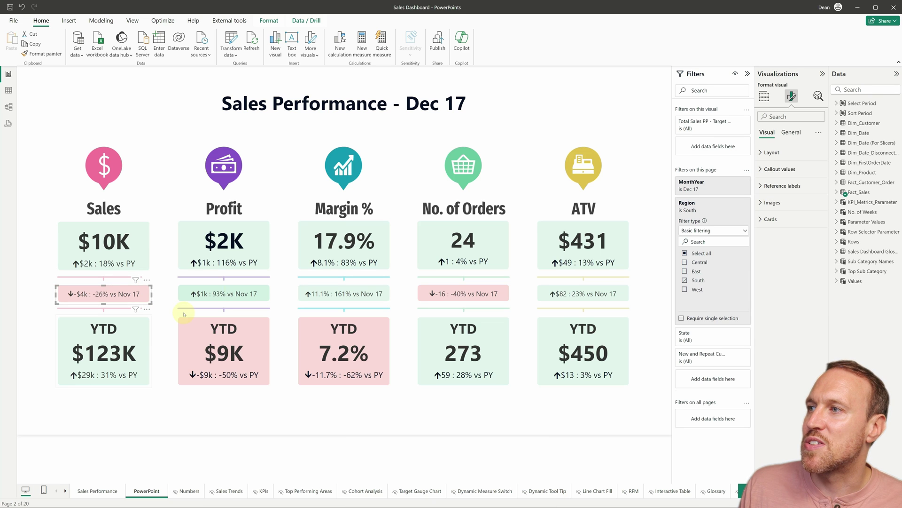
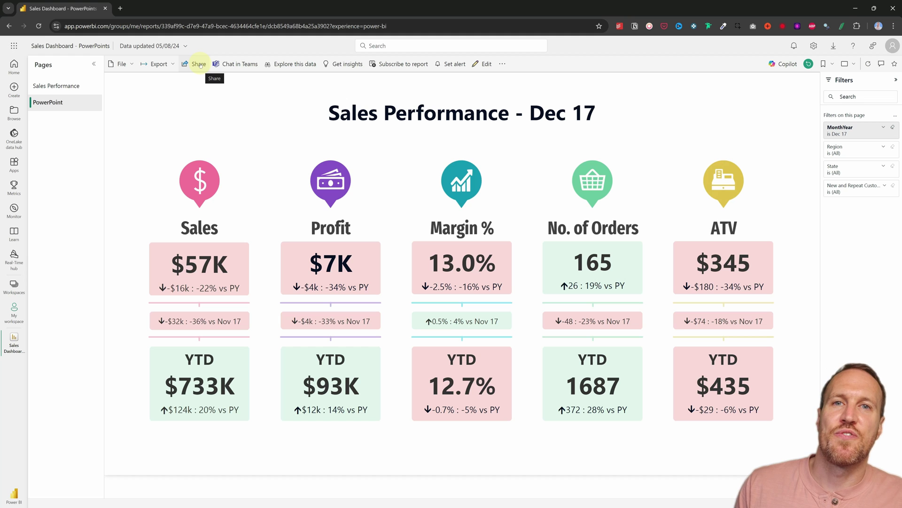
Switch to the browser and copy the full URL of the published PowerPoint report page
left_click(416, 26)
left_click(419, 25)
key("ctrl+a")
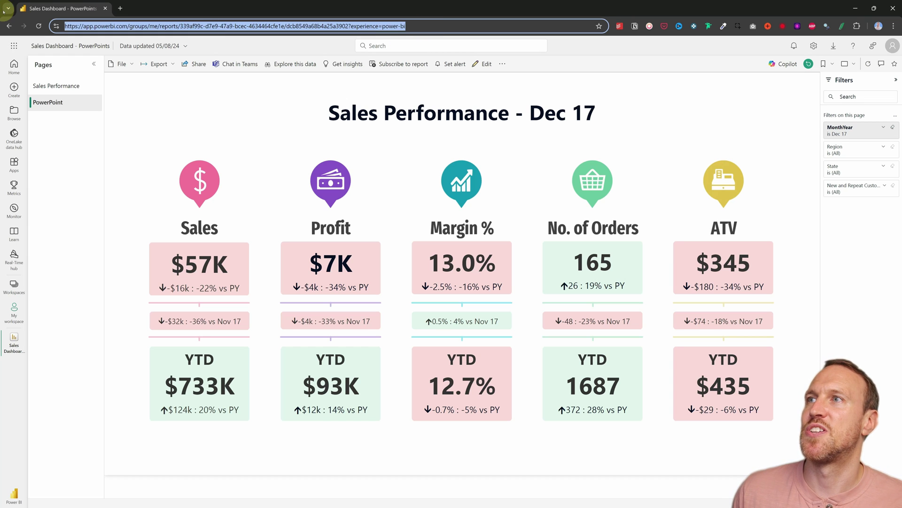
left_click(195, 92)
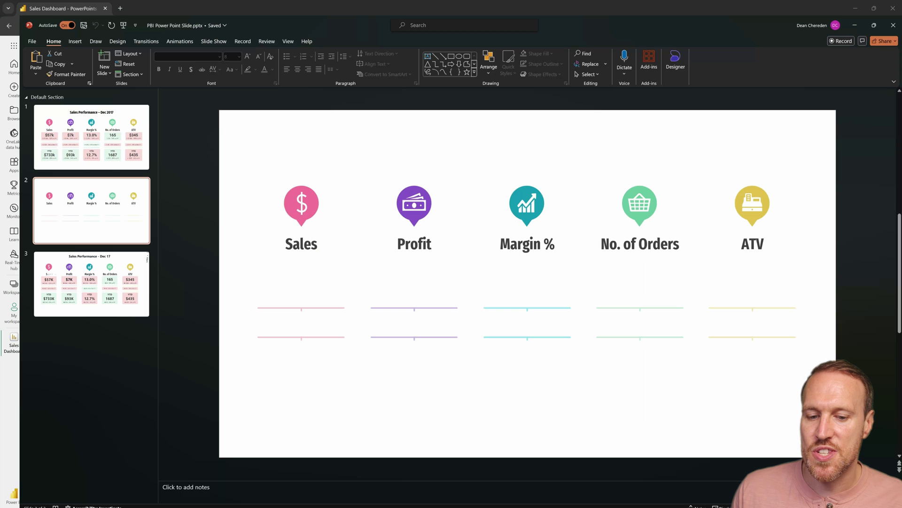
Switch to PowerPoint and add a new blank slide after slide 3
right_click(87, 328)
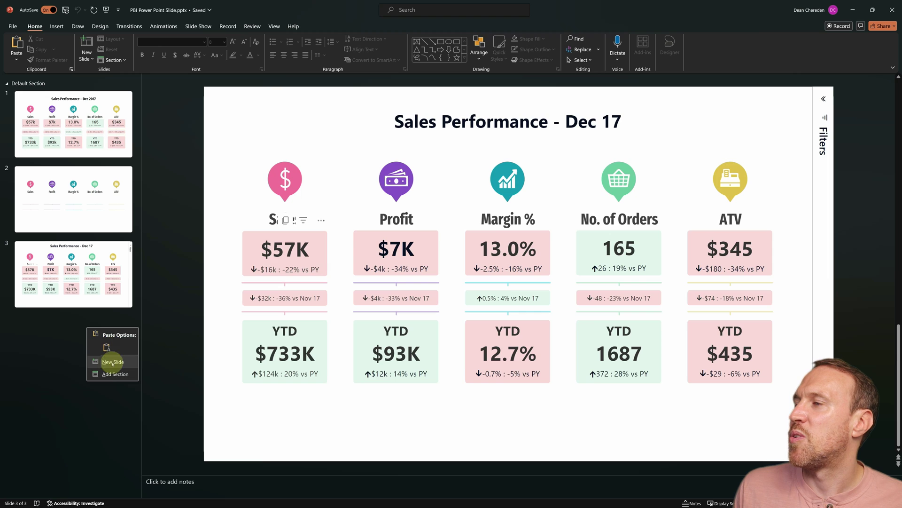
left_click(113, 362)
left_click(57, 26)
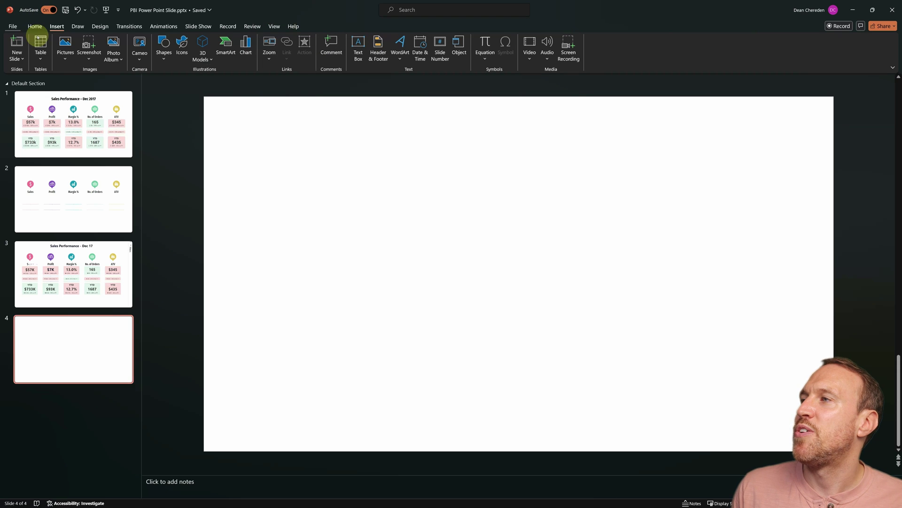
Search the Office Add-ins store for "power bi"
left_click(13, 26)
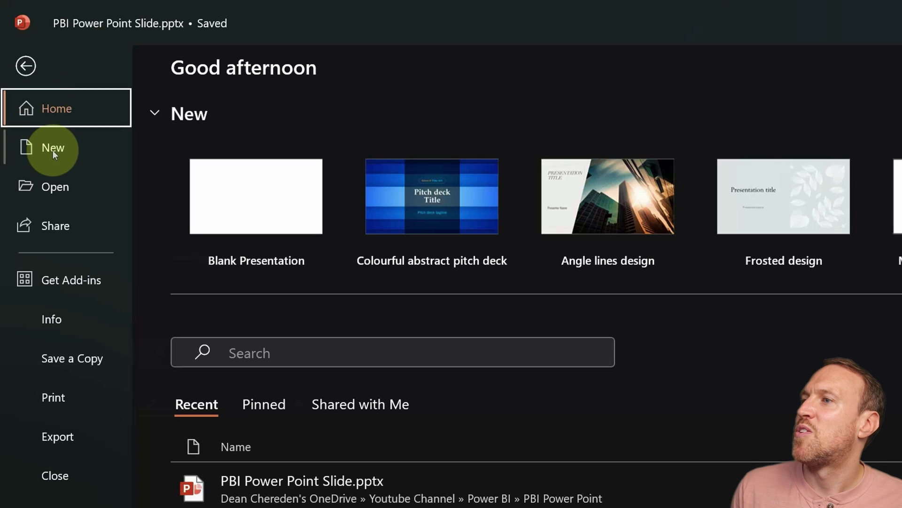
left_click(66, 281)
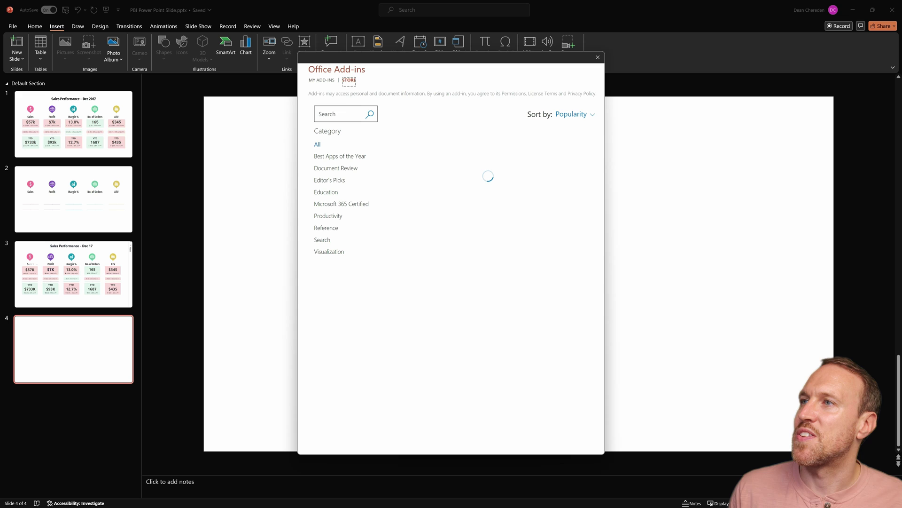
left_click(338, 114)
type("power bi")
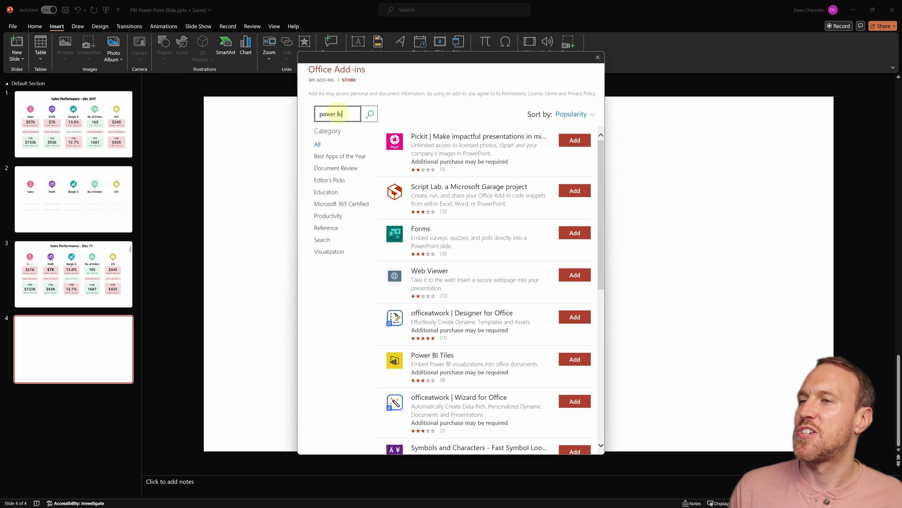
key("Return")
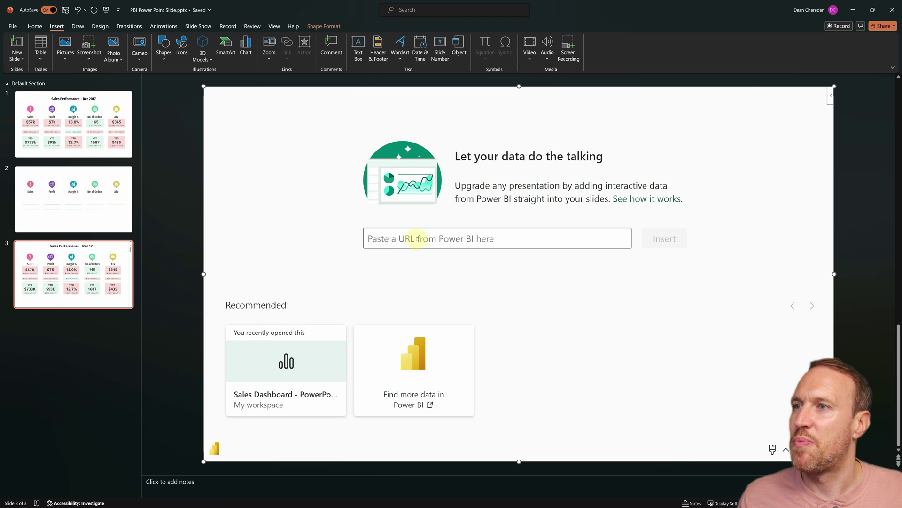
Embed the live report page on slide 3 using the copied URL in the Power BI add-in
key("ctrl+v")
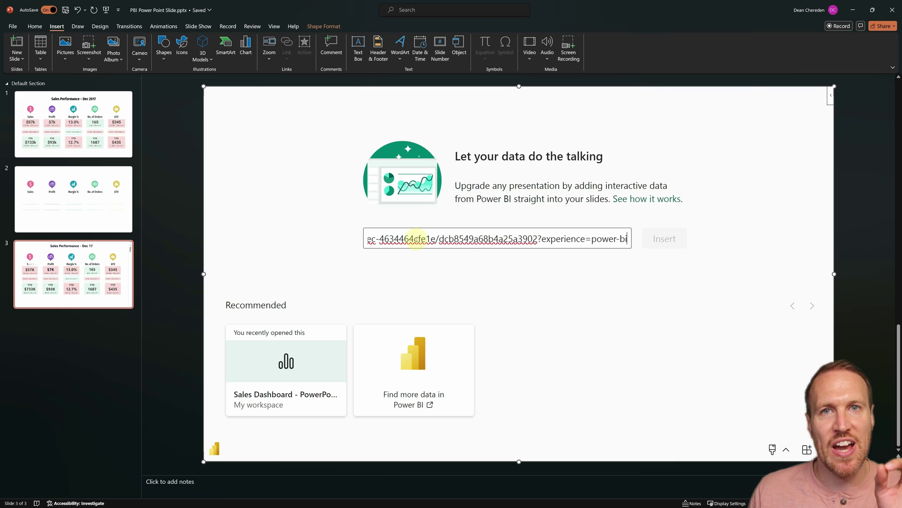
left_click(670, 240)
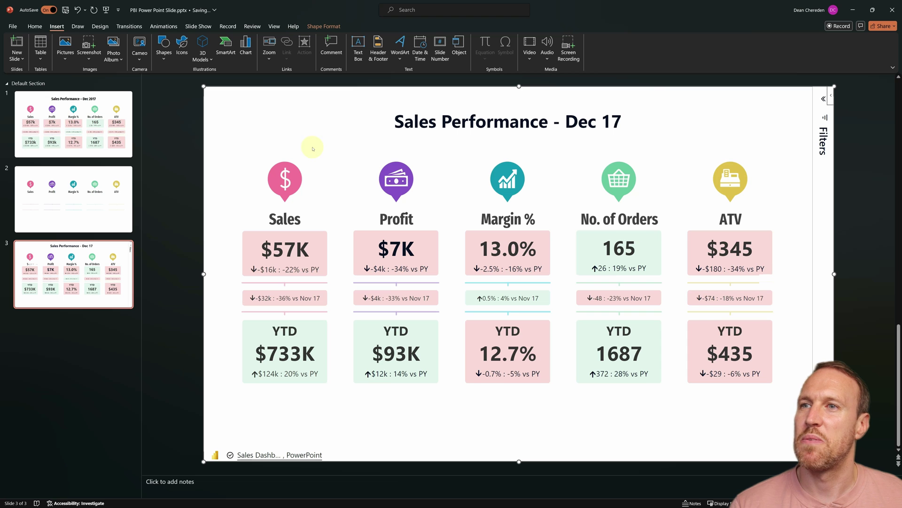
Compare the original static sales slide 1 with the embedded live report on slide 3
left_click(92, 117)
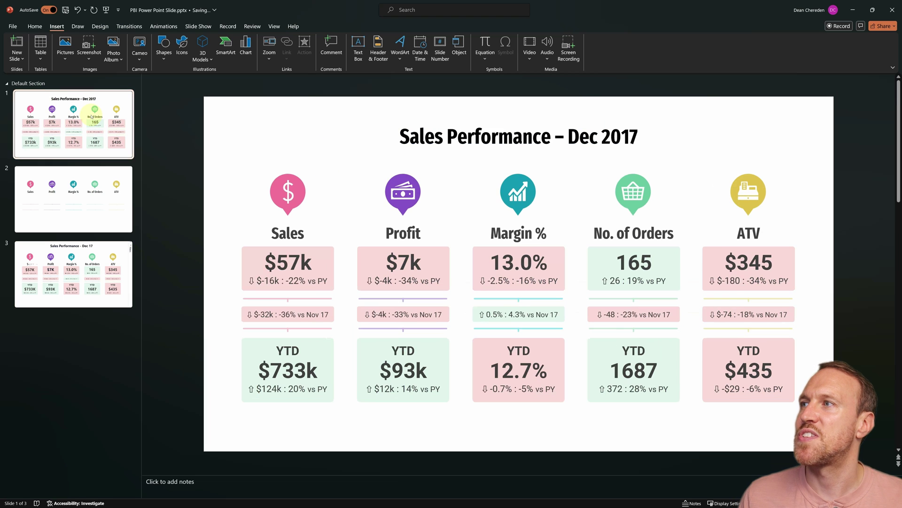
left_click(92, 265)
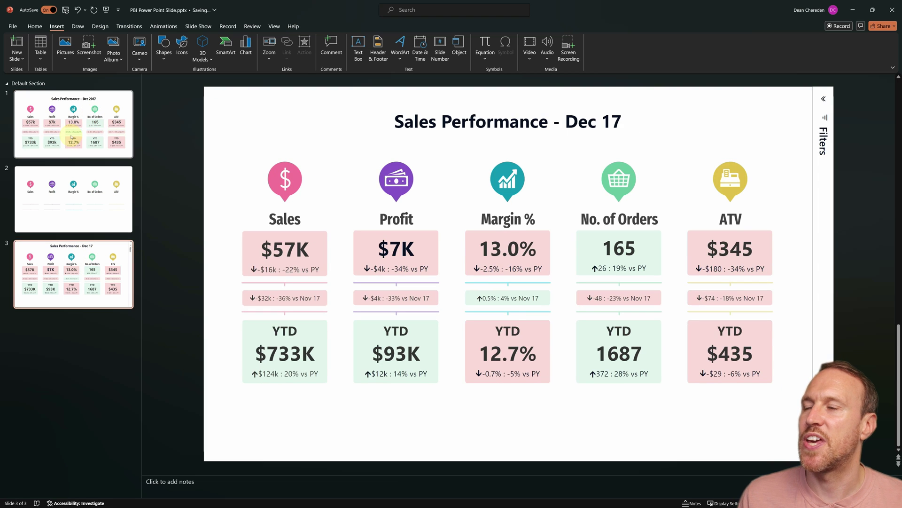
left_click(72, 137)
left_click(75, 271)
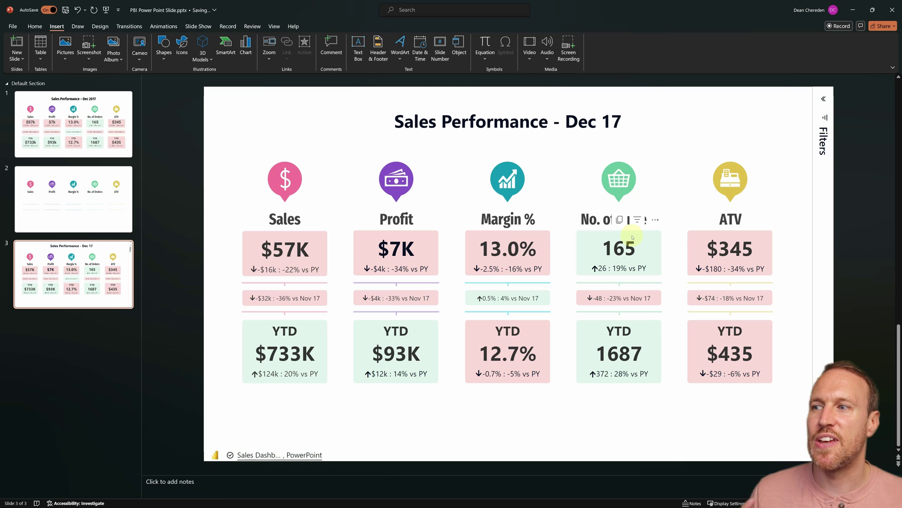
Filter the embedded report on slide 3 to MonthYear Nov 17 and collapse the filter pane
left_click(826, 120)
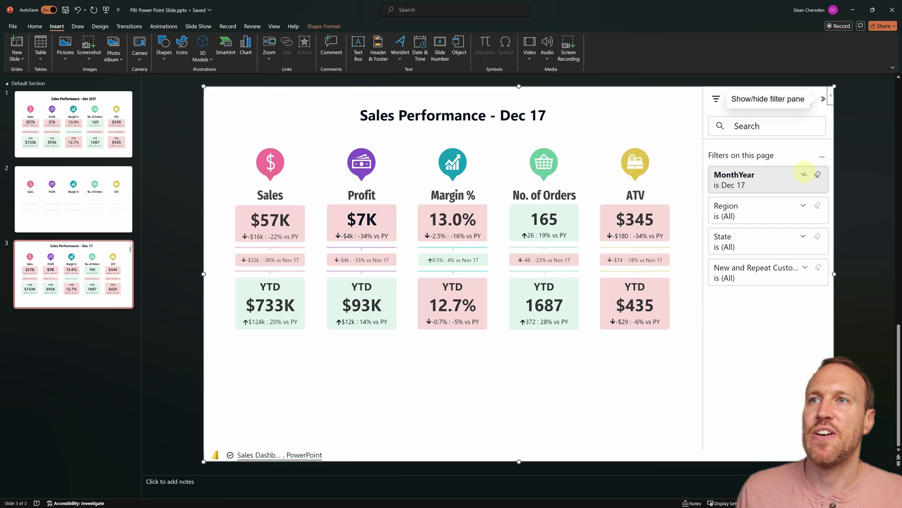
left_click(803, 173)
scroll(751, 282, "down", 7)
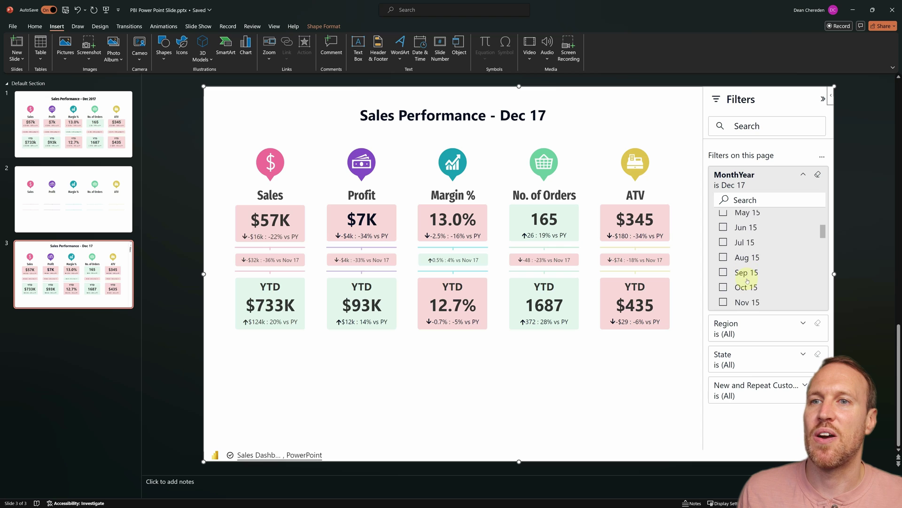
scroll(748, 281, "down", 5)
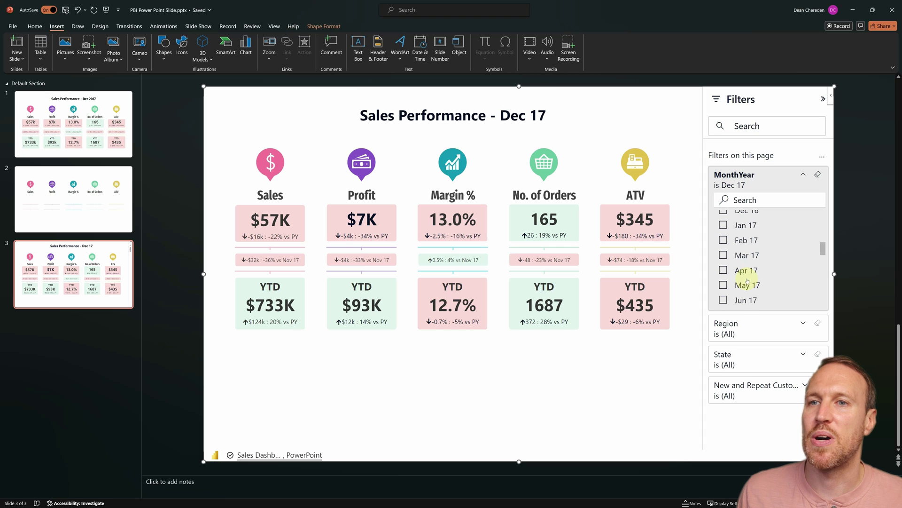
left_click(742, 294)
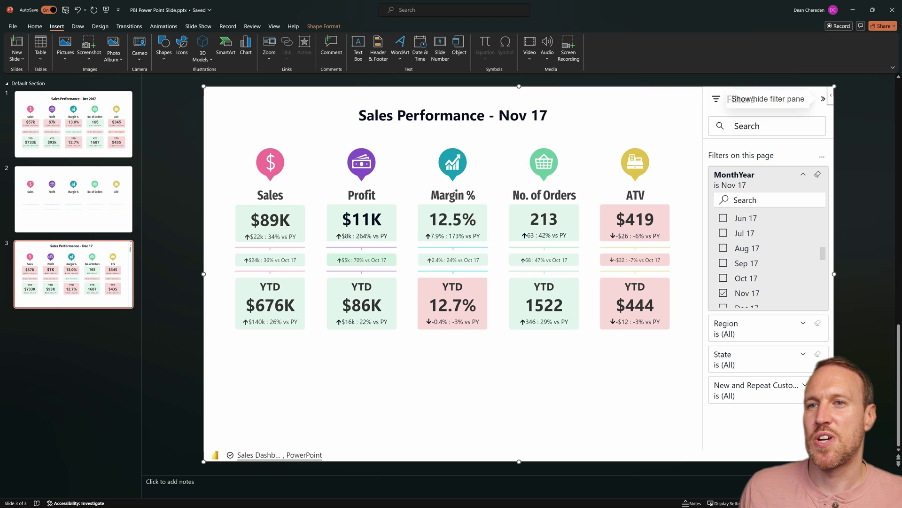
left_click(822, 100)
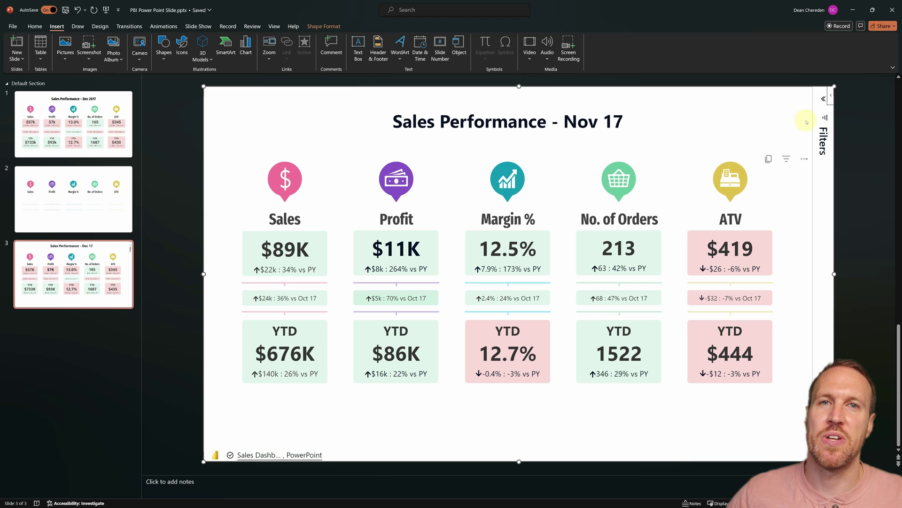
Set the embedded report's MonthYear filter to Dec 17 and collapse the filter pane
left_click(825, 118)
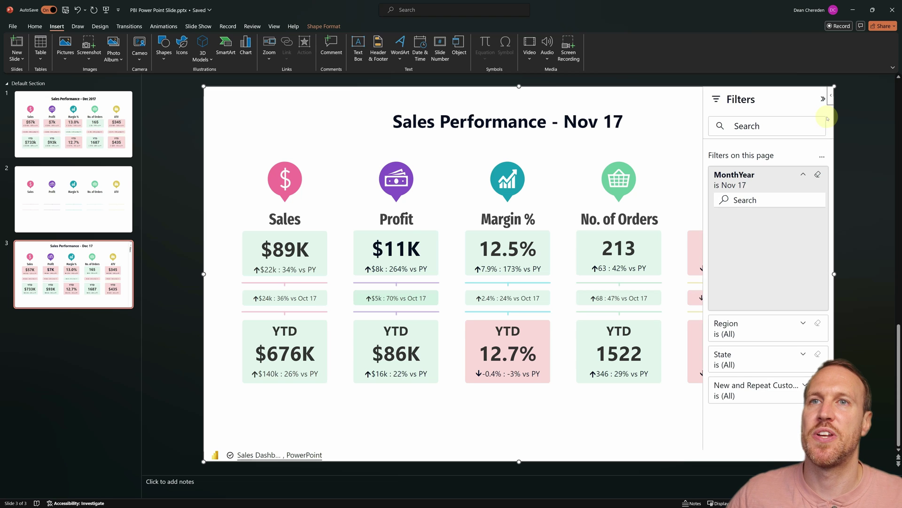
scroll(797, 238, "down", 6)
scroll(789, 257, "down", 6)
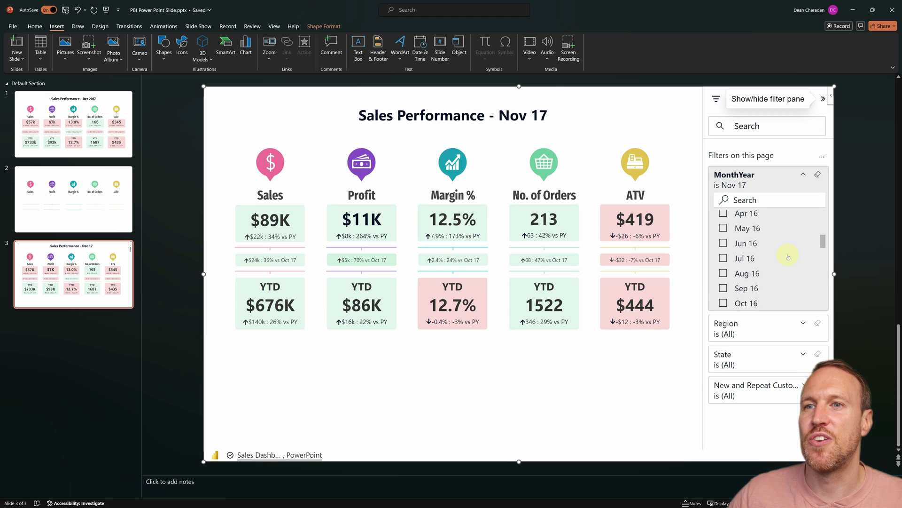
scroll(788, 256, "down", 3)
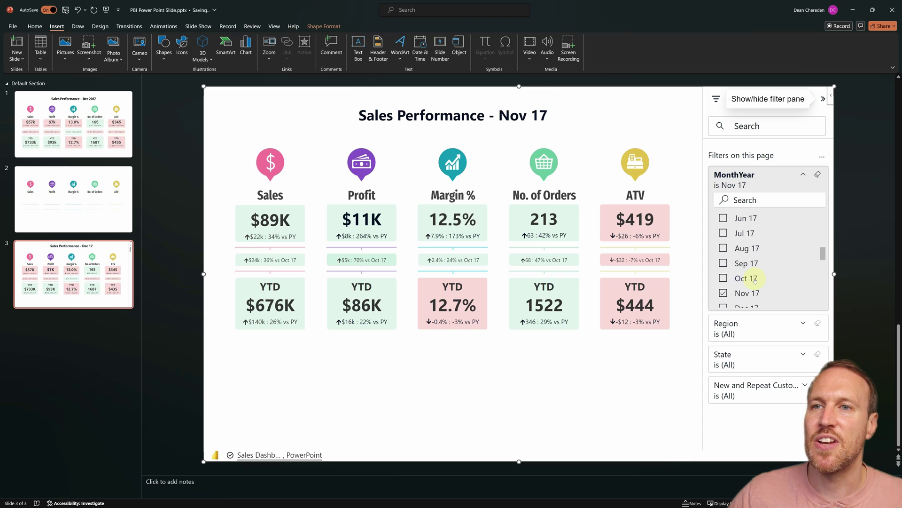
left_click(723, 267)
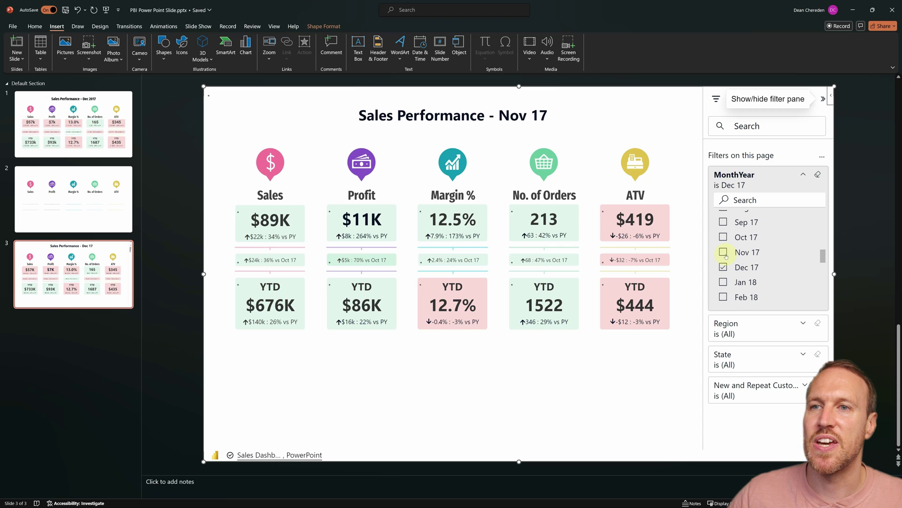
left_click(823, 98)
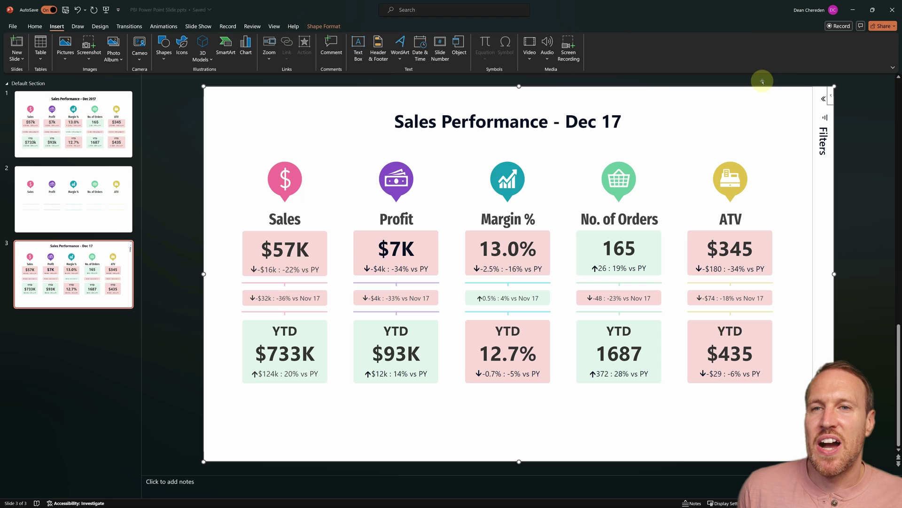
Filter the embedded report to the South region and collapse the filter pane
left_click(828, 118)
scroll(733, 282, "down", 1)
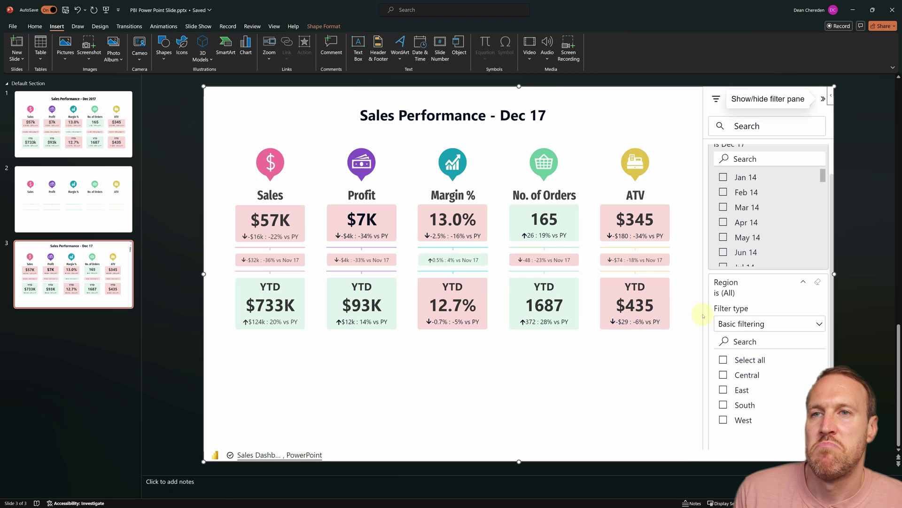
scroll(747, 357, "down", 2)
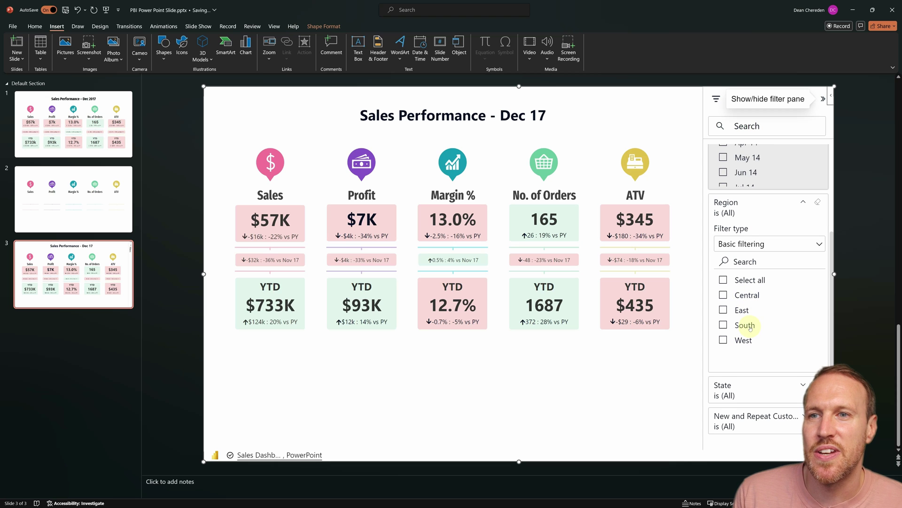
left_click(749, 326)
left_click(823, 99)
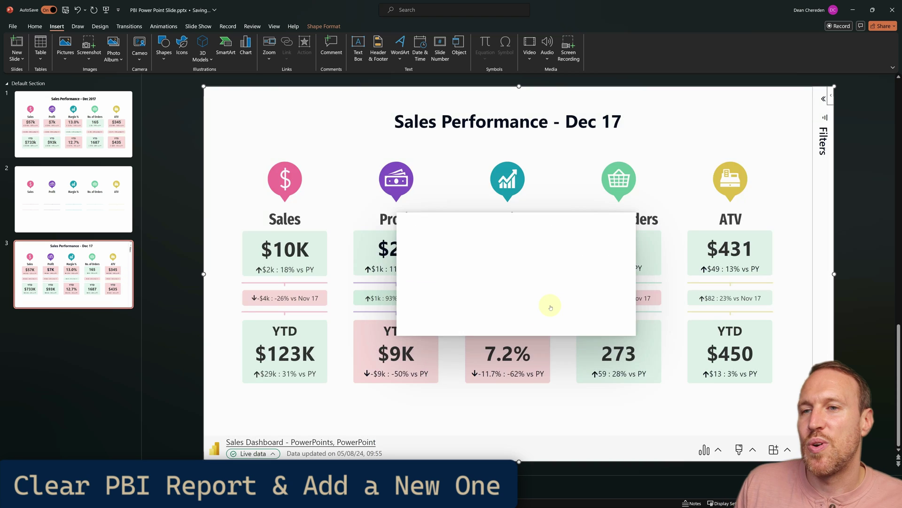
Clear the embedded report from slide 3 and insert the Sales Performance page of Sales Dashboard - PowerPoints instead
left_click(548, 303)
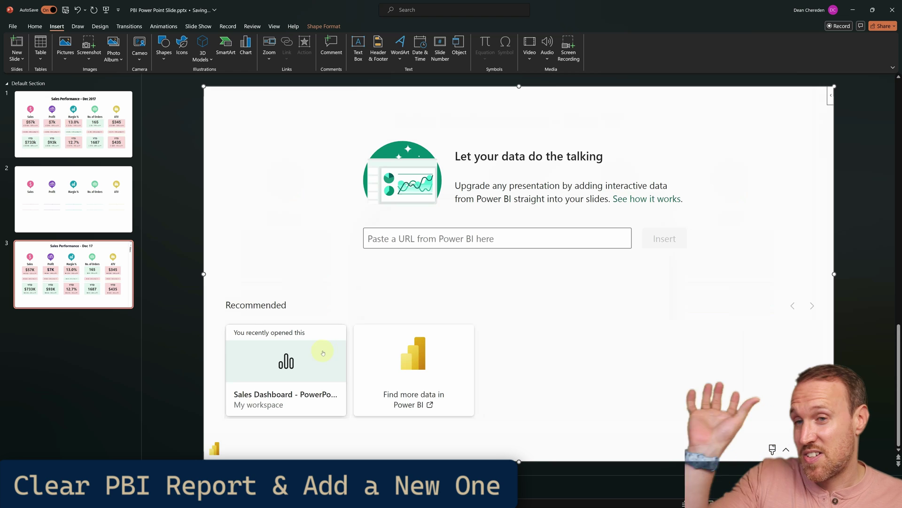
left_click(322, 352)
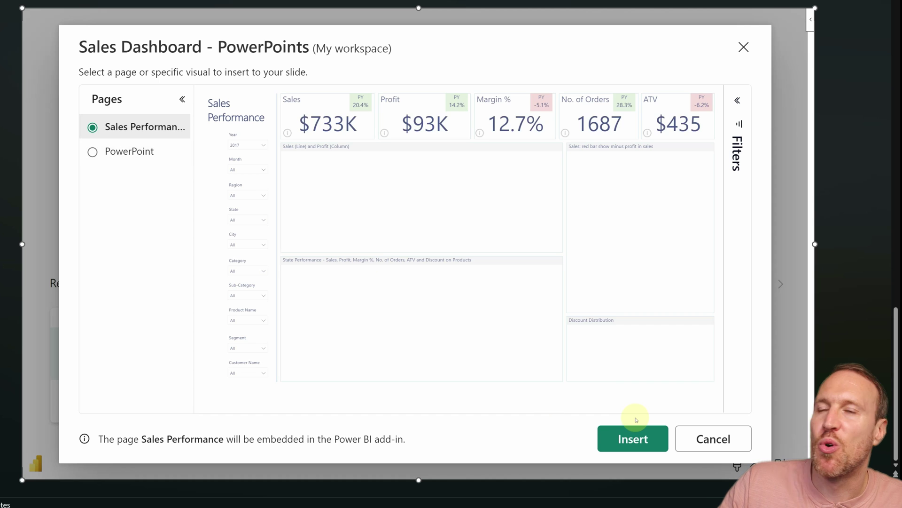
left_click(638, 433)
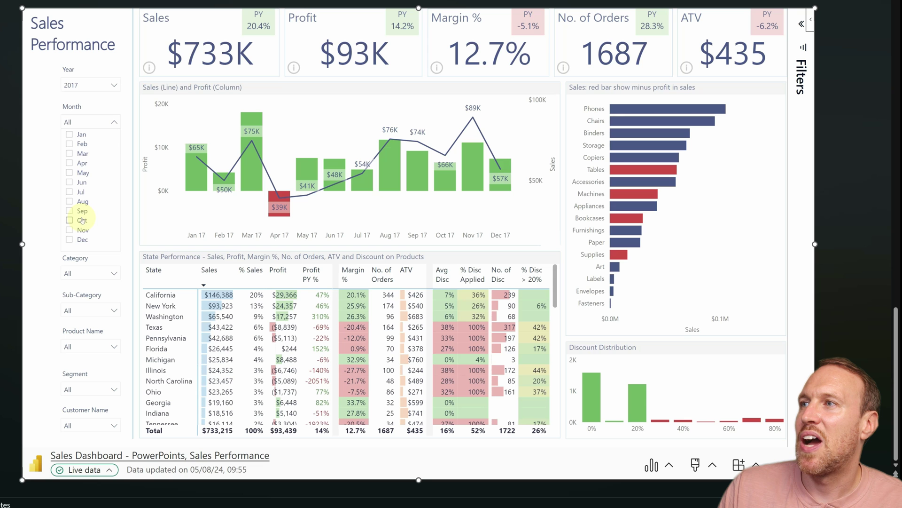
Filter the embedded Sales Performance dashboard to the South region, review its charts and state table, and clear the region filter
left_click(84, 242)
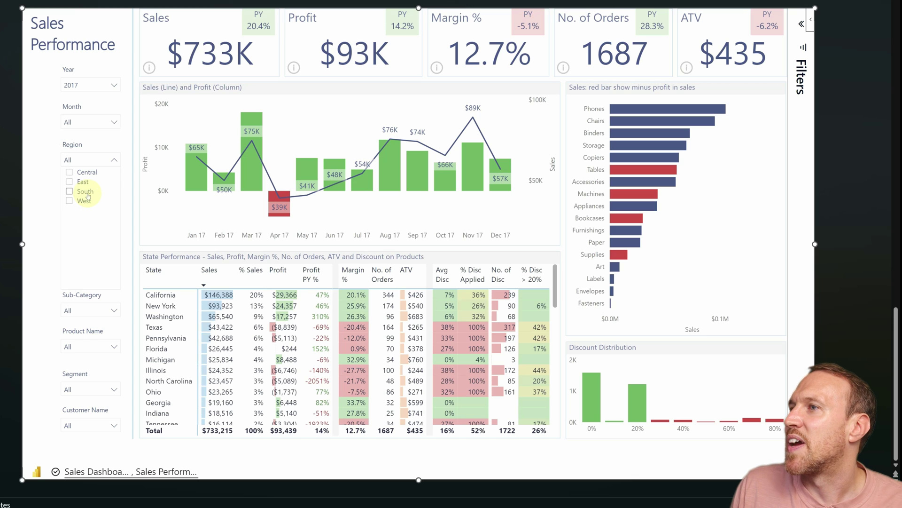
left_click(86, 192)
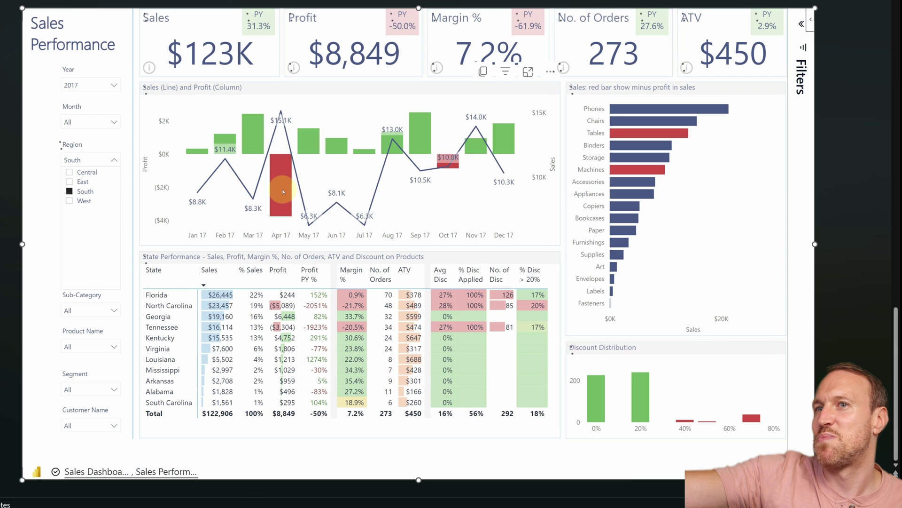
mouse_move(282, 189)
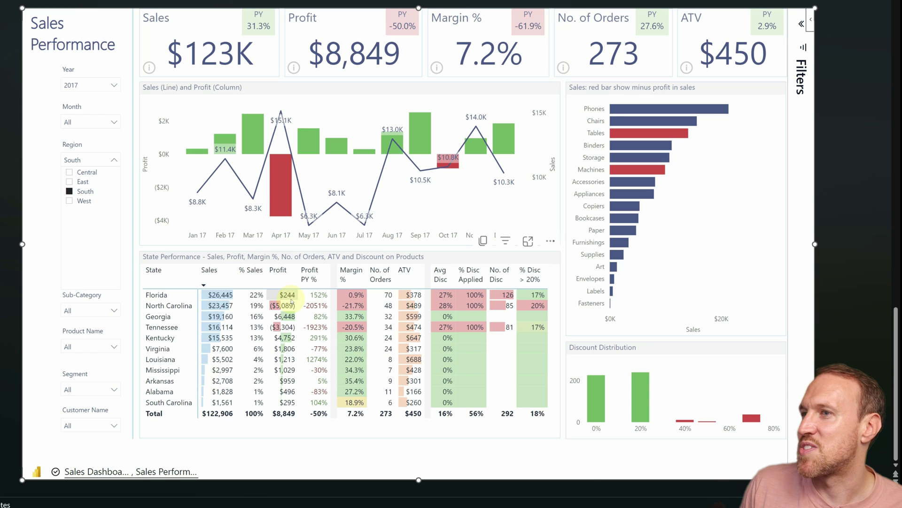
left_click(70, 192)
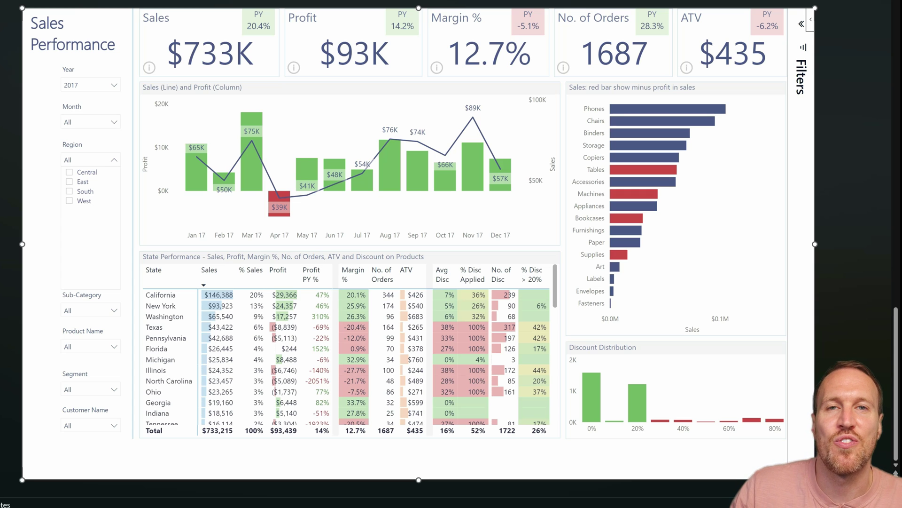
left_click(114, 159)
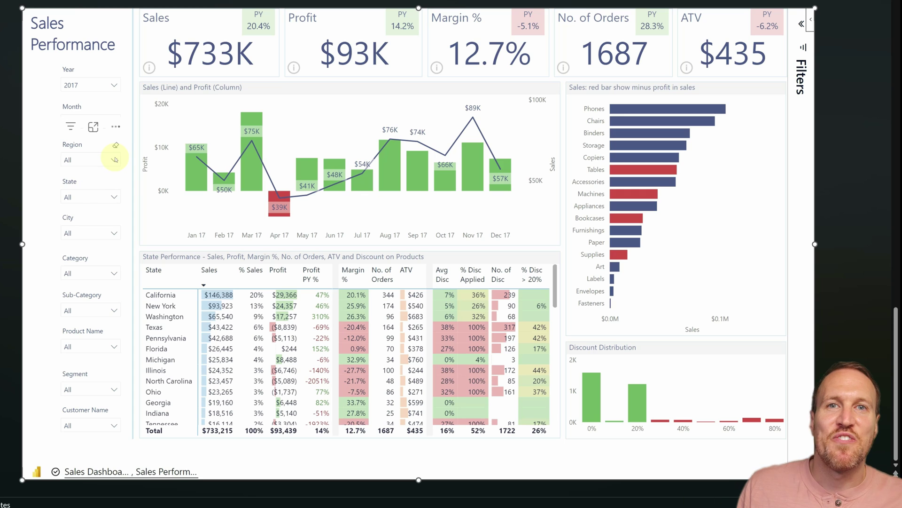